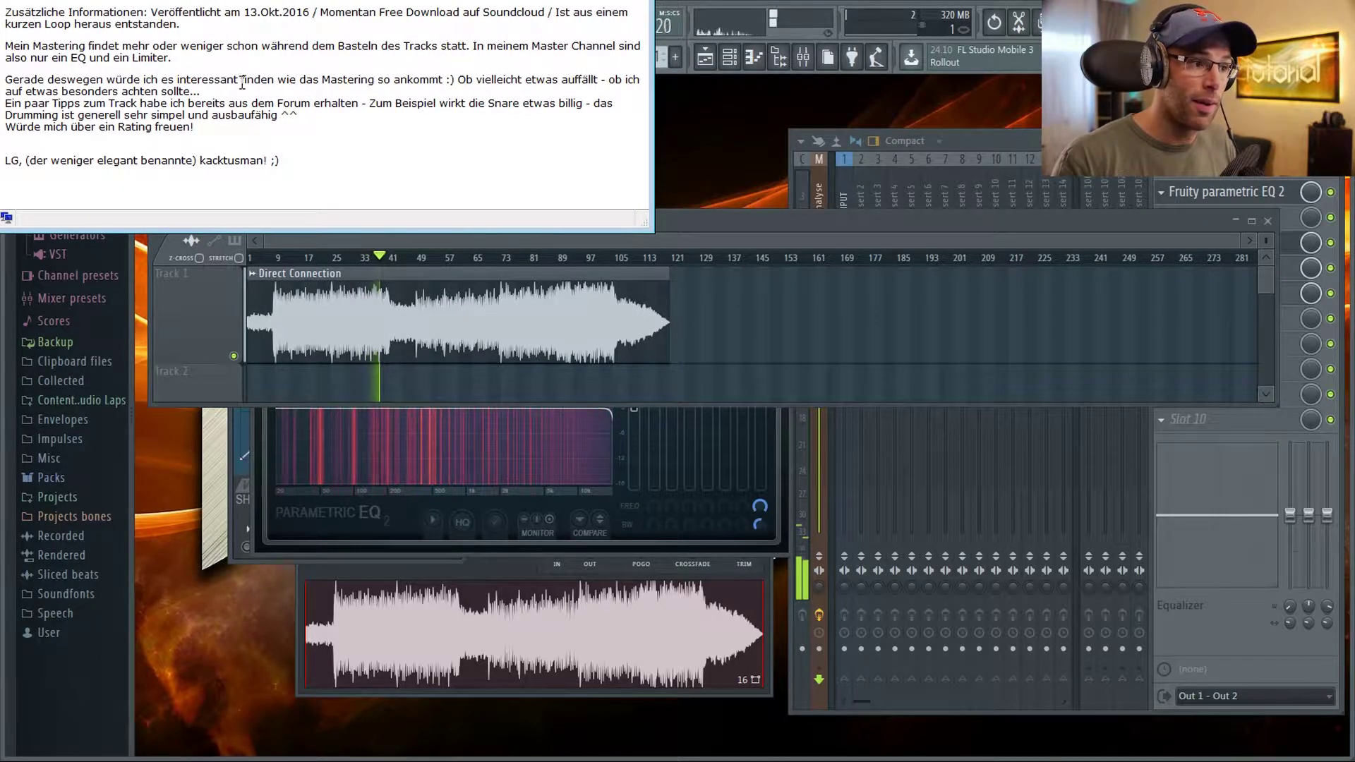
- Switch from the notes to FL Studio and play the Direct Connection track from about bar 5 and then about bar 10
{"action": "left_click", "coordinate": [800, 44]}
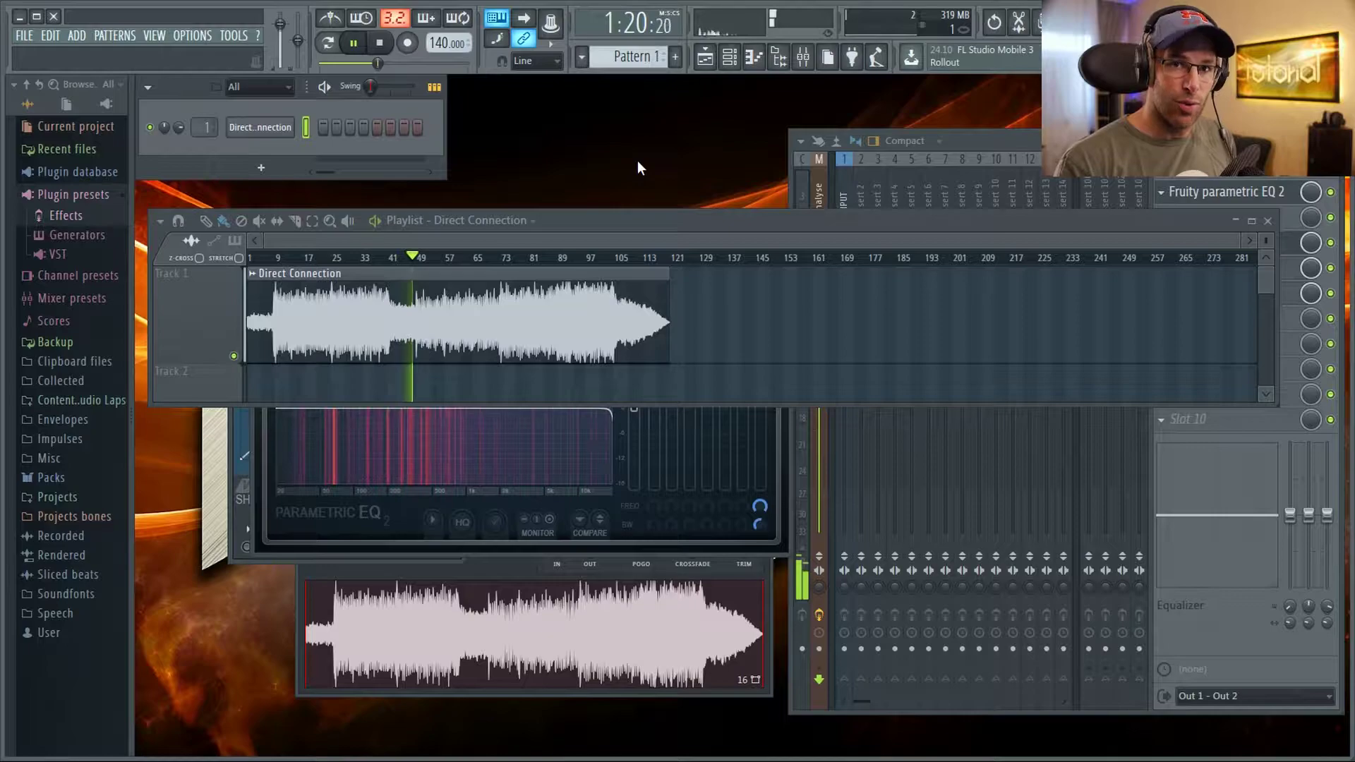
{"action": "left_click", "coordinate": [262, 258]}
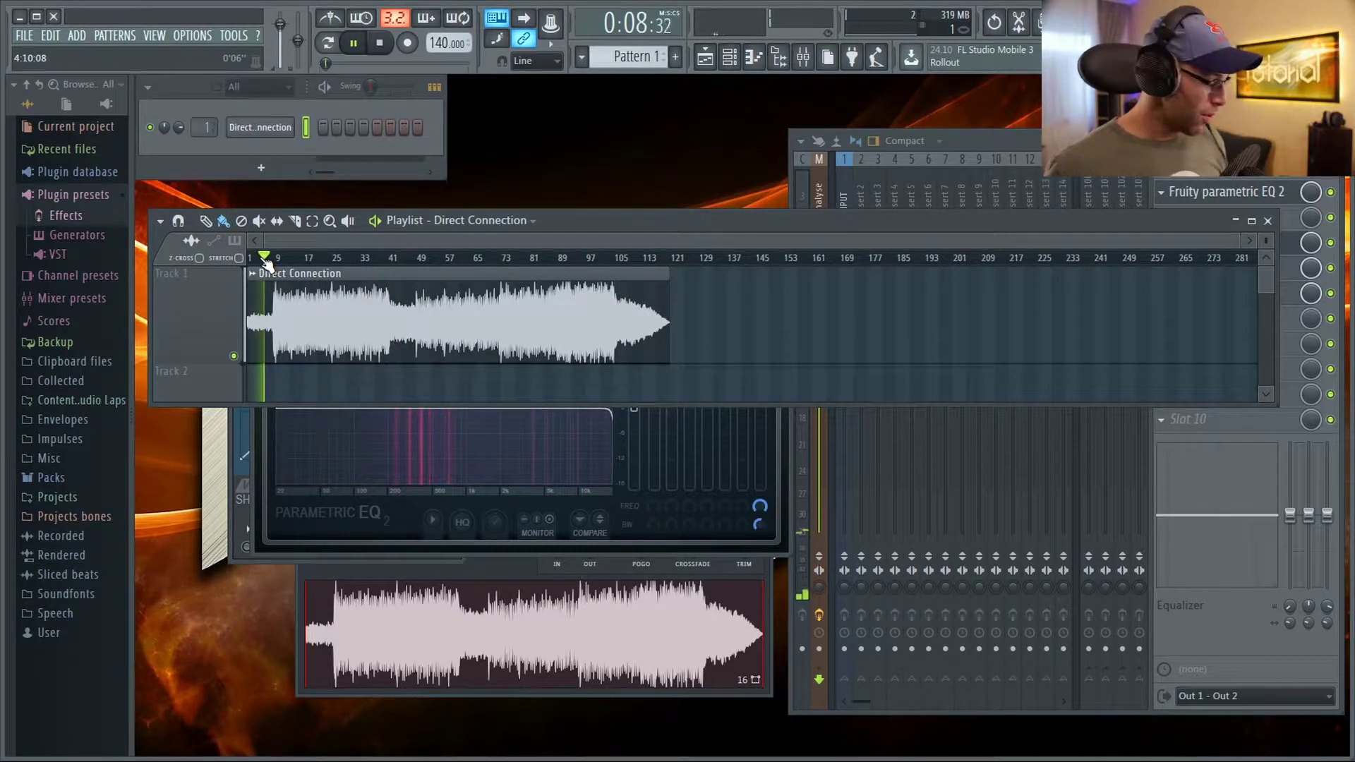
{"action": "left_click", "coordinate": [282, 258]}
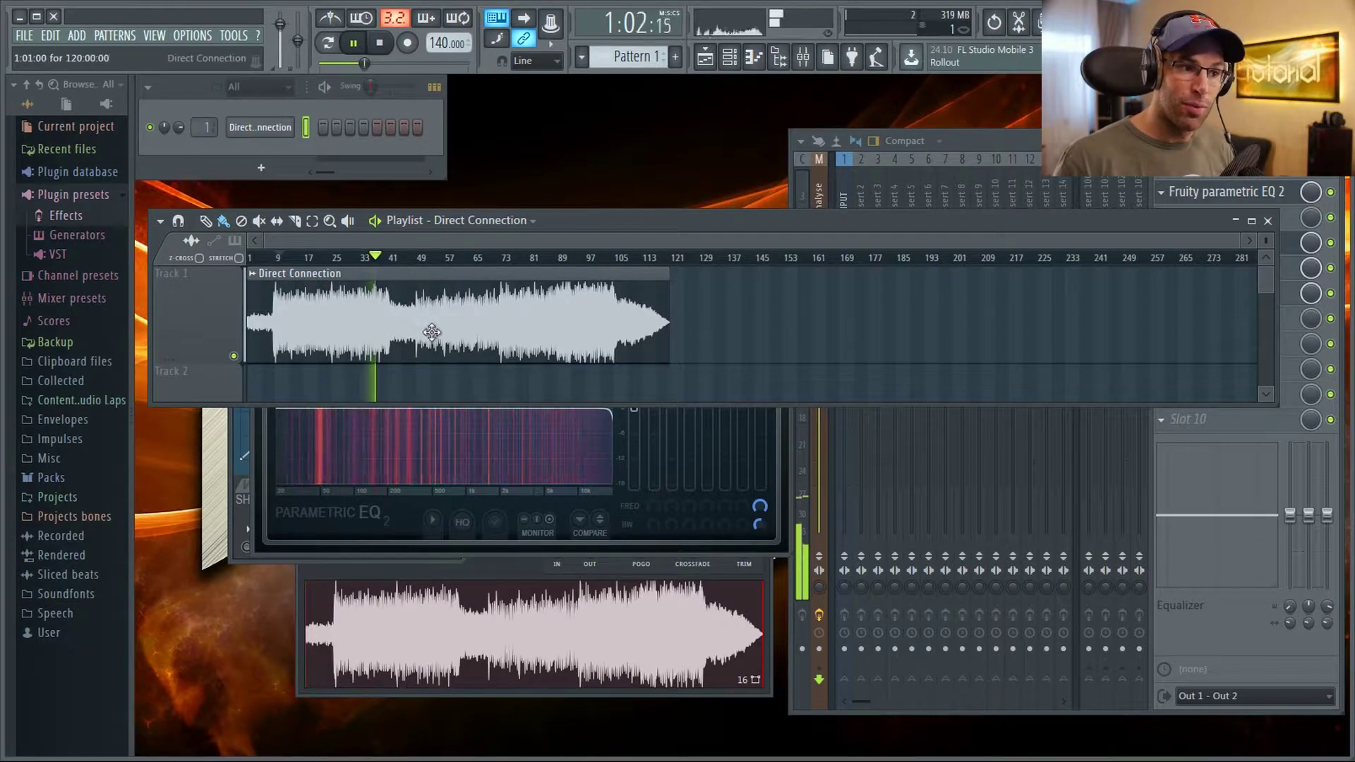
- Open apQualizr on the Analyse mixer track, set its view mode to L&R and place it clear of the playlist's waveform
{"action": "left_click_drag", "start_coordinate": [588, 209], "coordinate": [586, 193]}
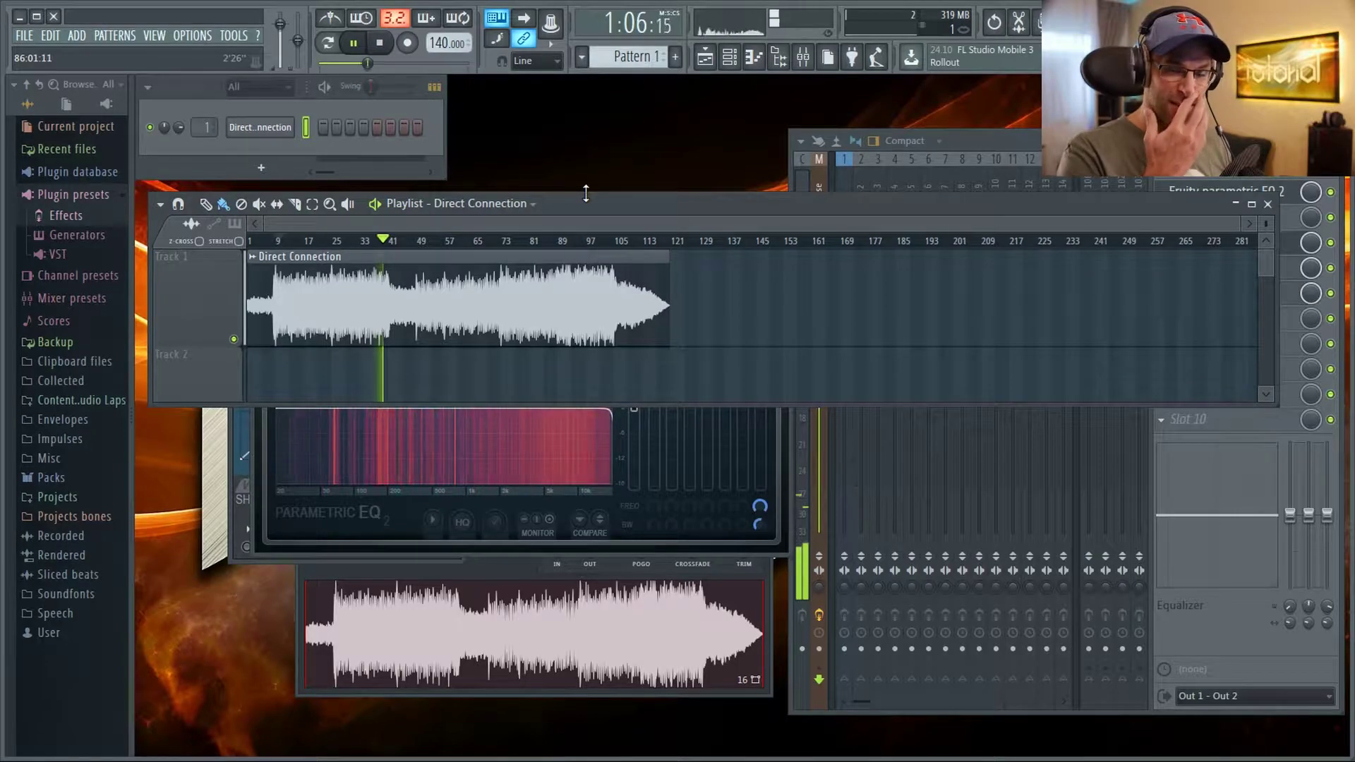
{"action": "left_click", "coordinate": [1002, 138]}
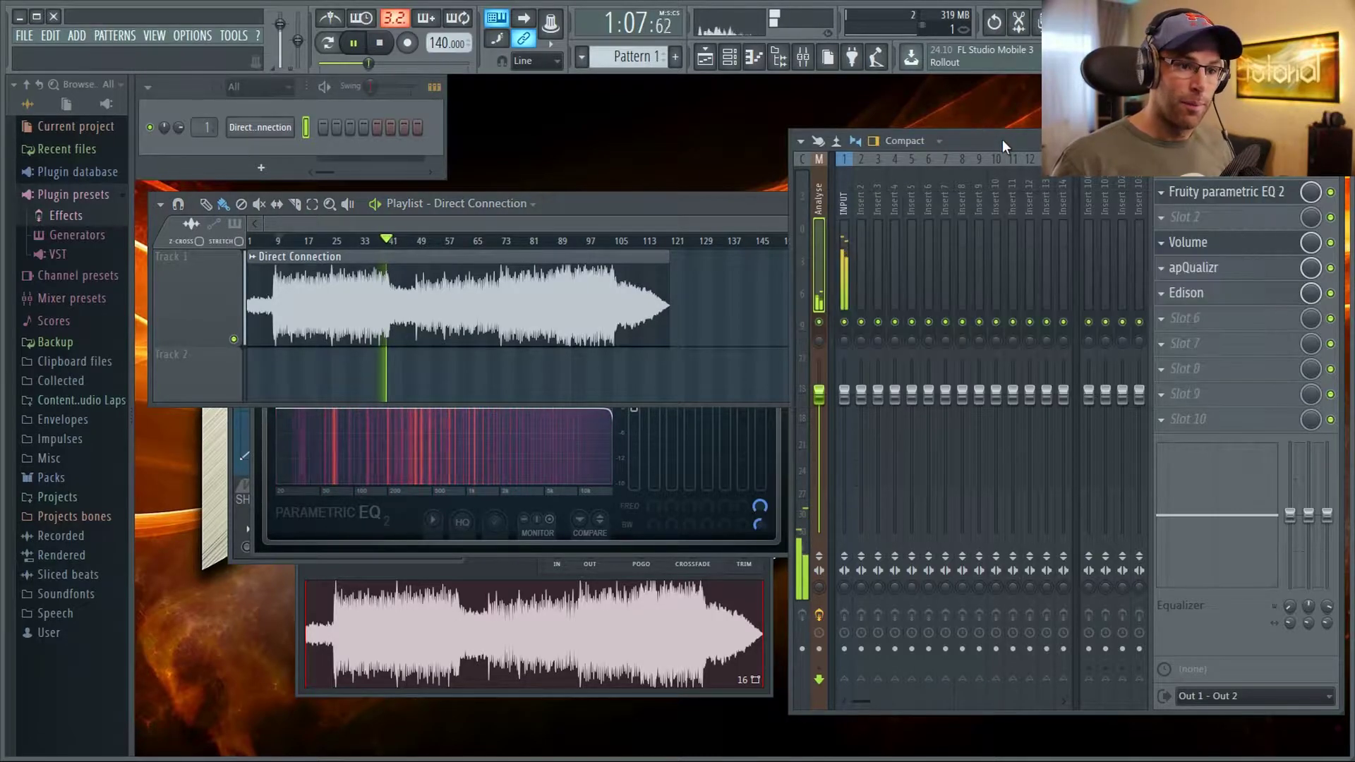
{"action": "left_click", "coordinate": [1214, 269]}
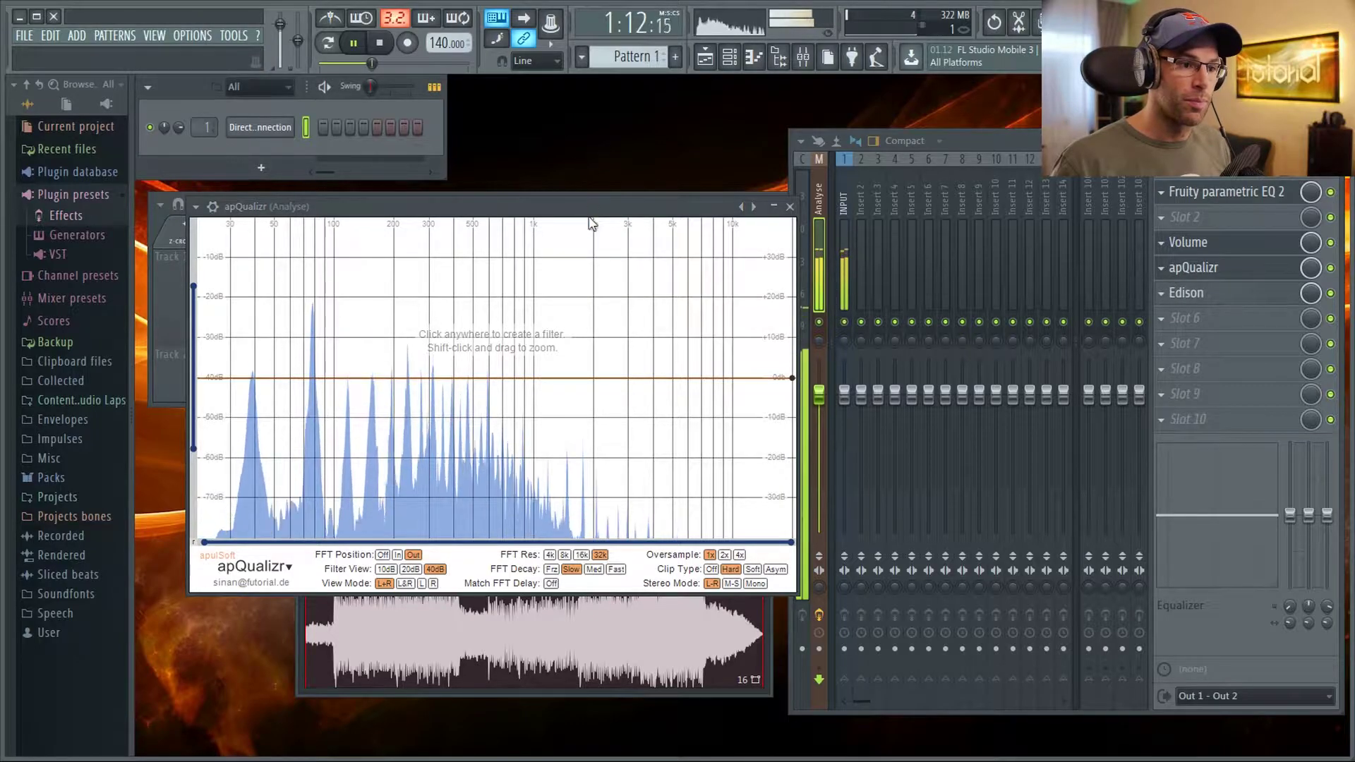
{"action": "left_click_drag", "start_coordinate": [591, 207], "coordinate": [602, 315]}
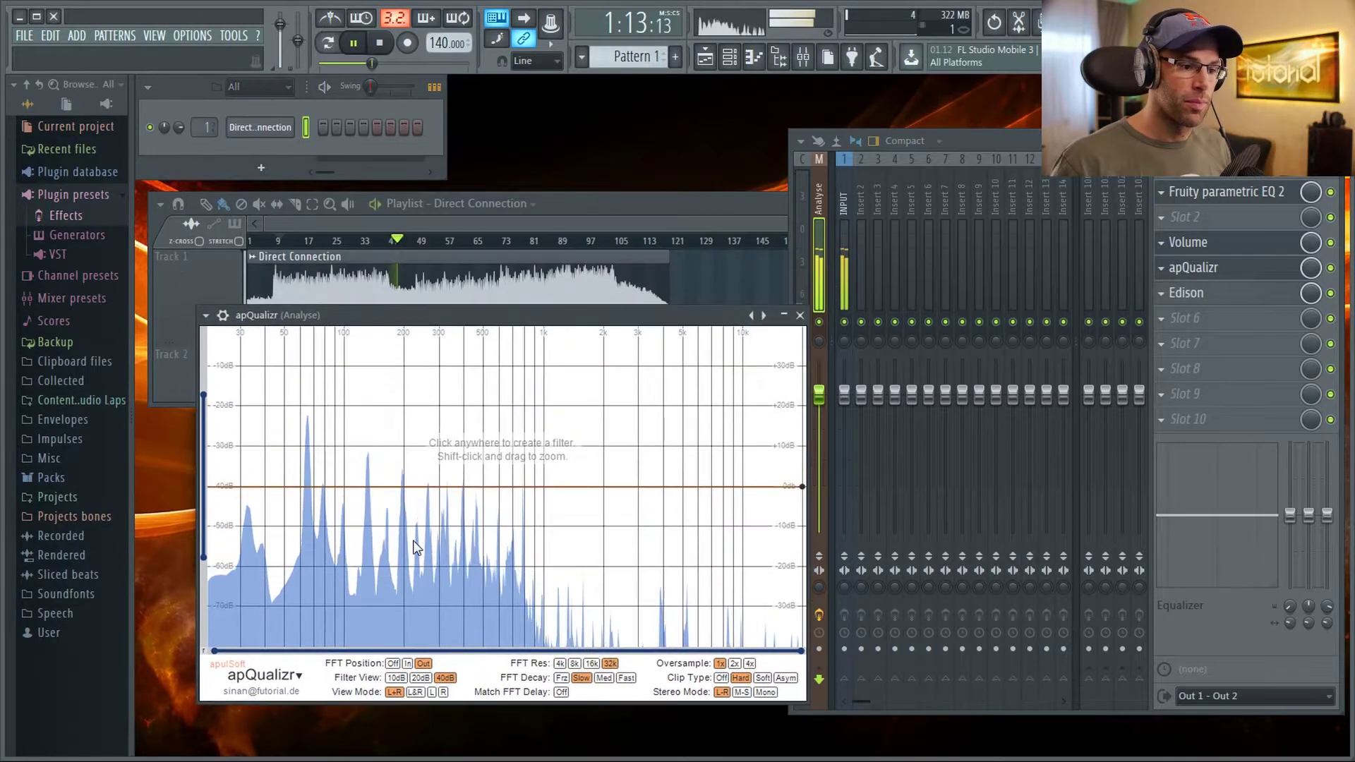
{"action": "left_click", "coordinate": [411, 695]}
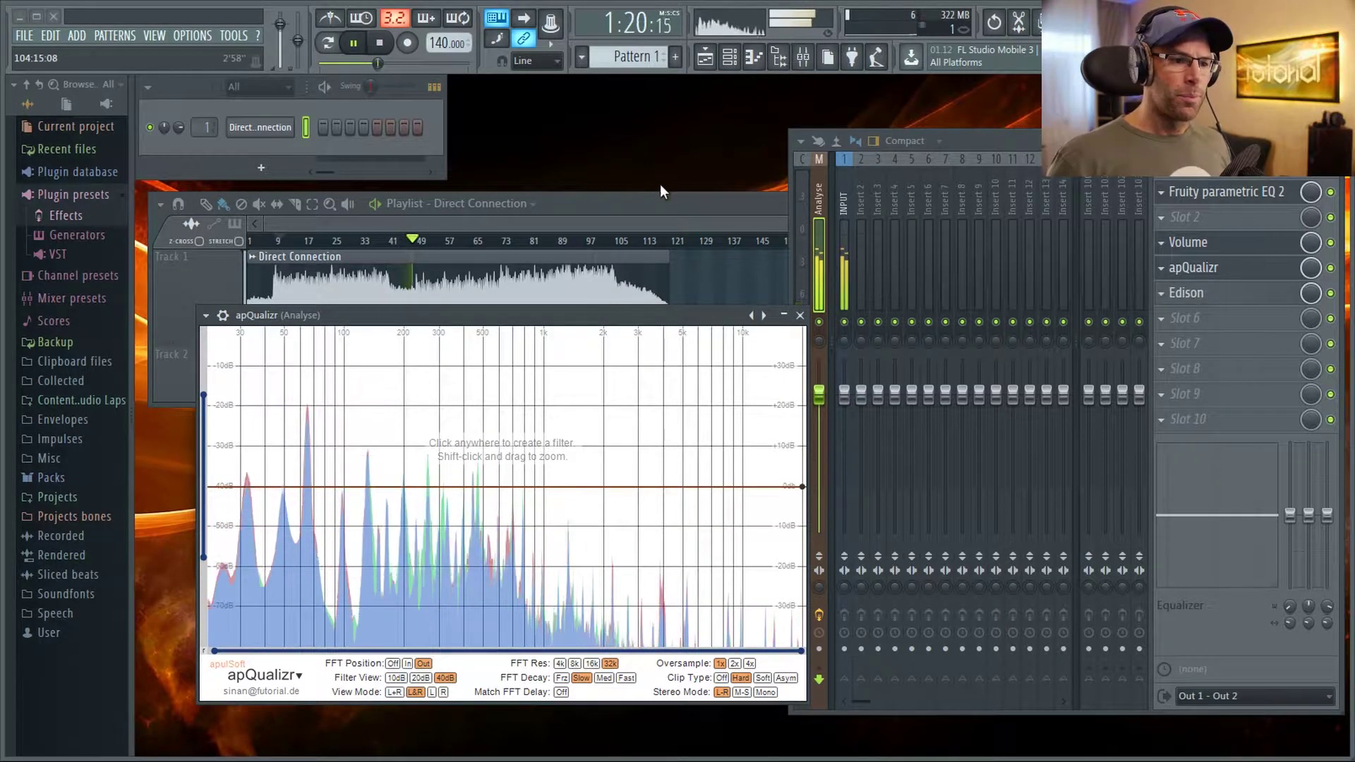
{"action": "left_click_drag", "start_coordinate": [646, 315], "coordinate": [1183, 342]}
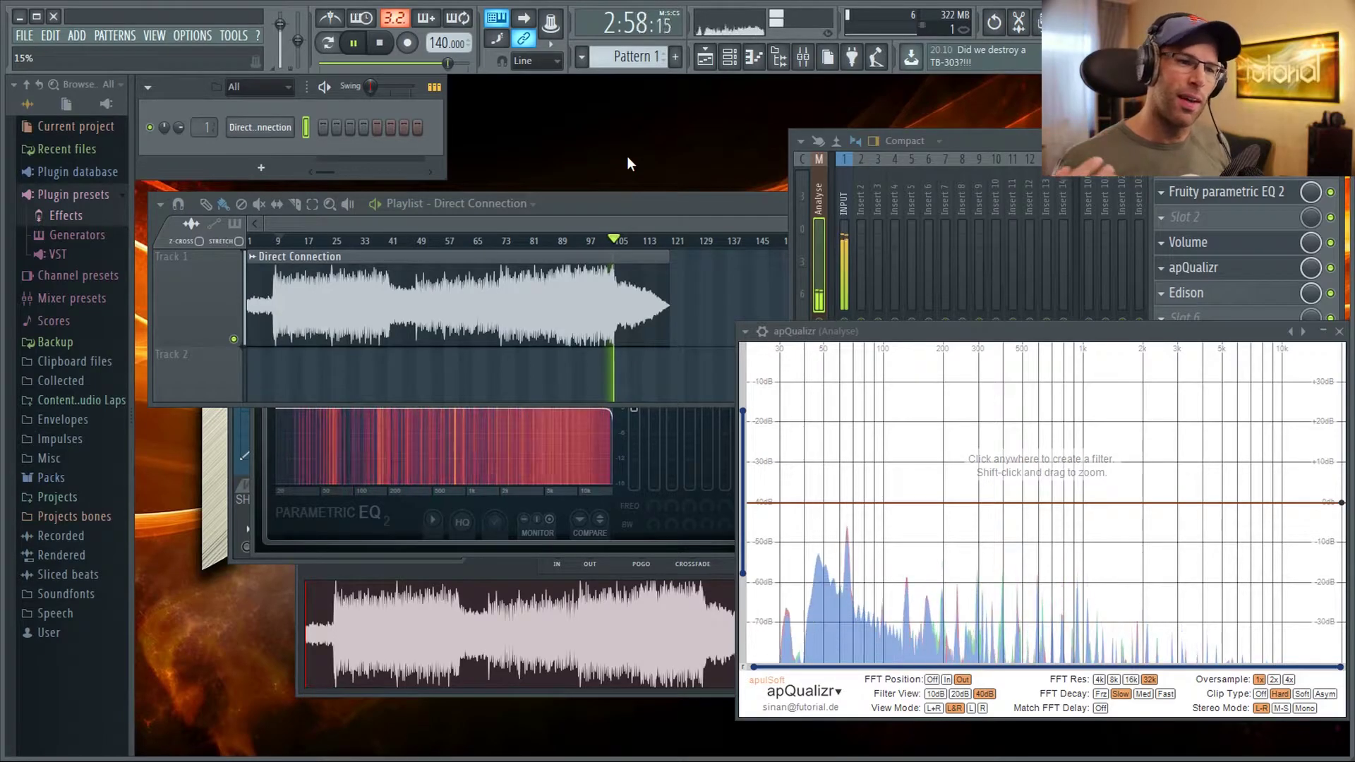
- Listen to the track's later sections from about bar 96 and then from about bar 77
{"action": "left_click", "coordinate": [587, 243]}
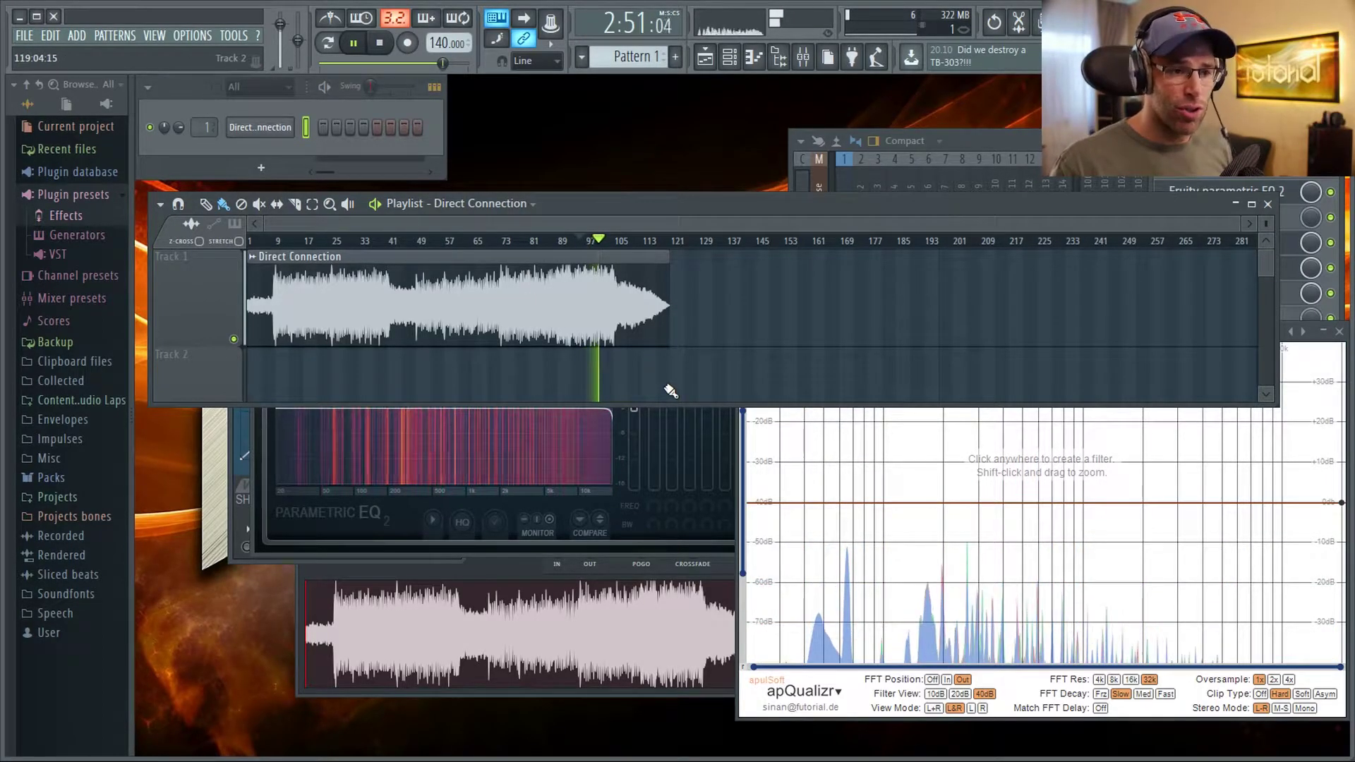
{"action": "left_click", "coordinate": [518, 242]}
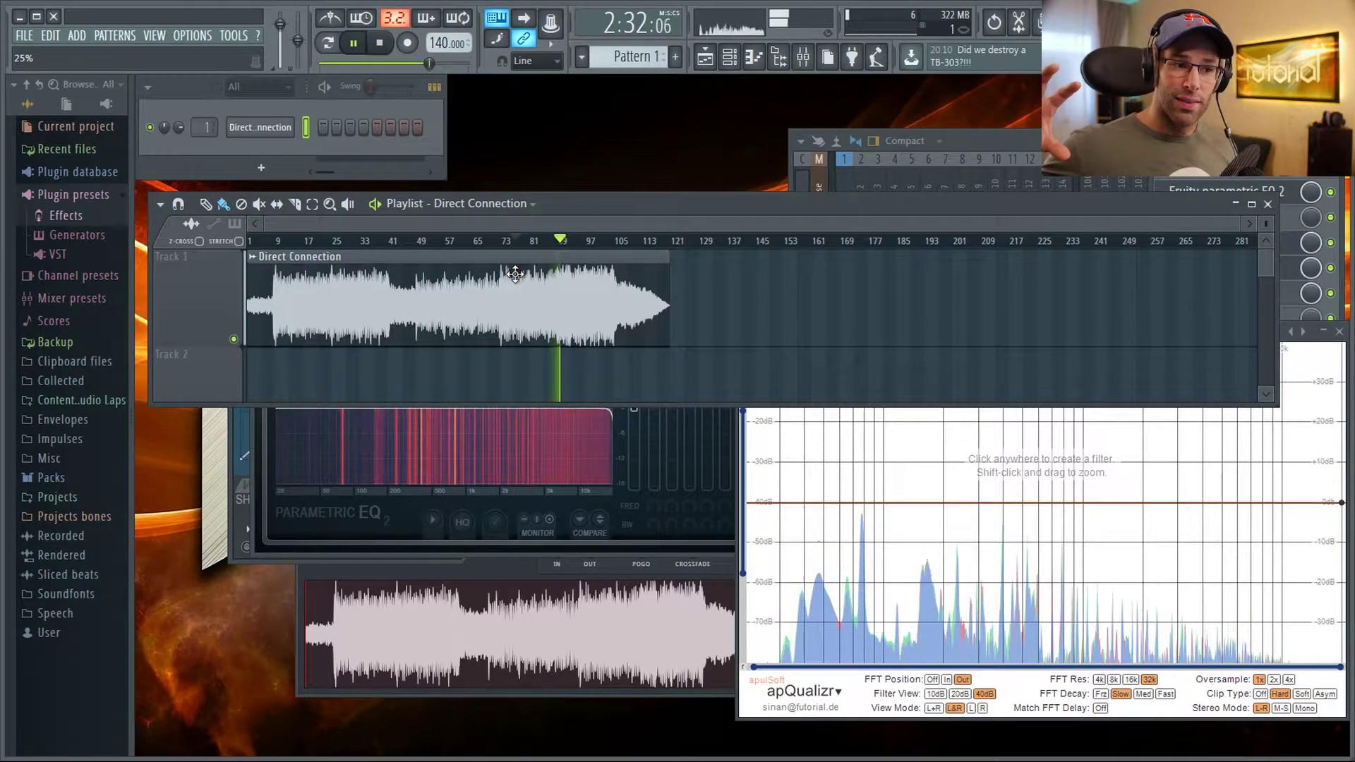
{"action": "left_click", "coordinate": [523, 241]}
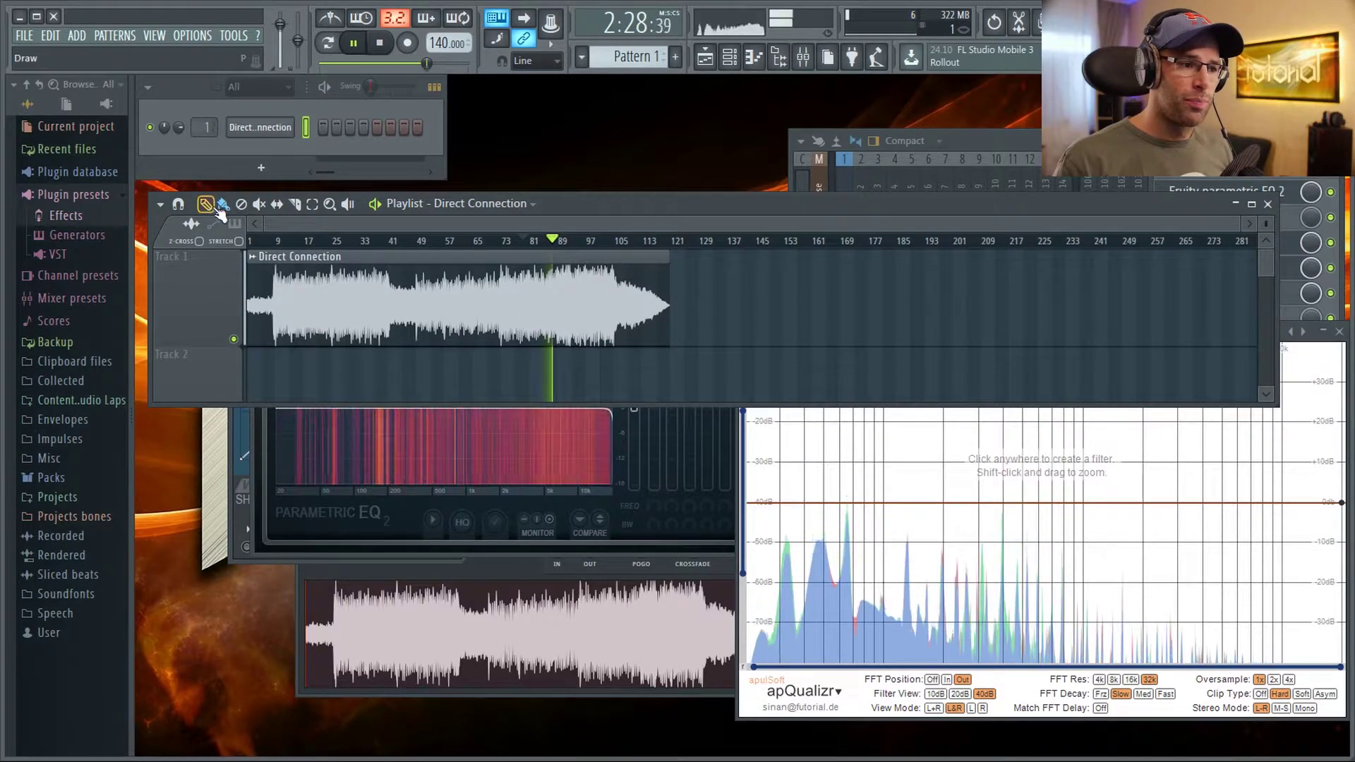
- Shrink the playlist and place it above the apQualizr spectrum, and replay the track from about bar 15
{"action": "right_click", "coordinate": [820, 501]}
{"action": "key", "text": "Escape"}
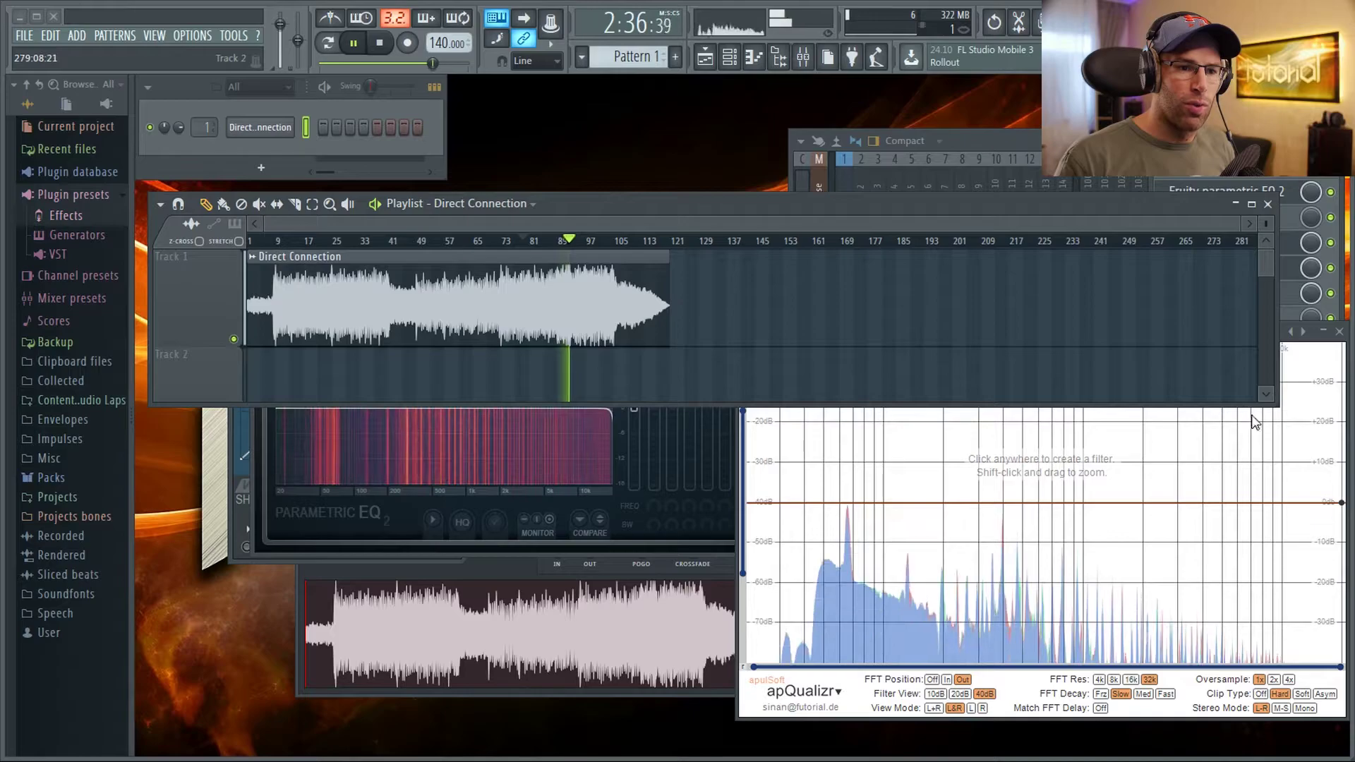
{"action": "left_click_drag", "start_coordinate": [1274, 407], "coordinate": [1224, 340]}
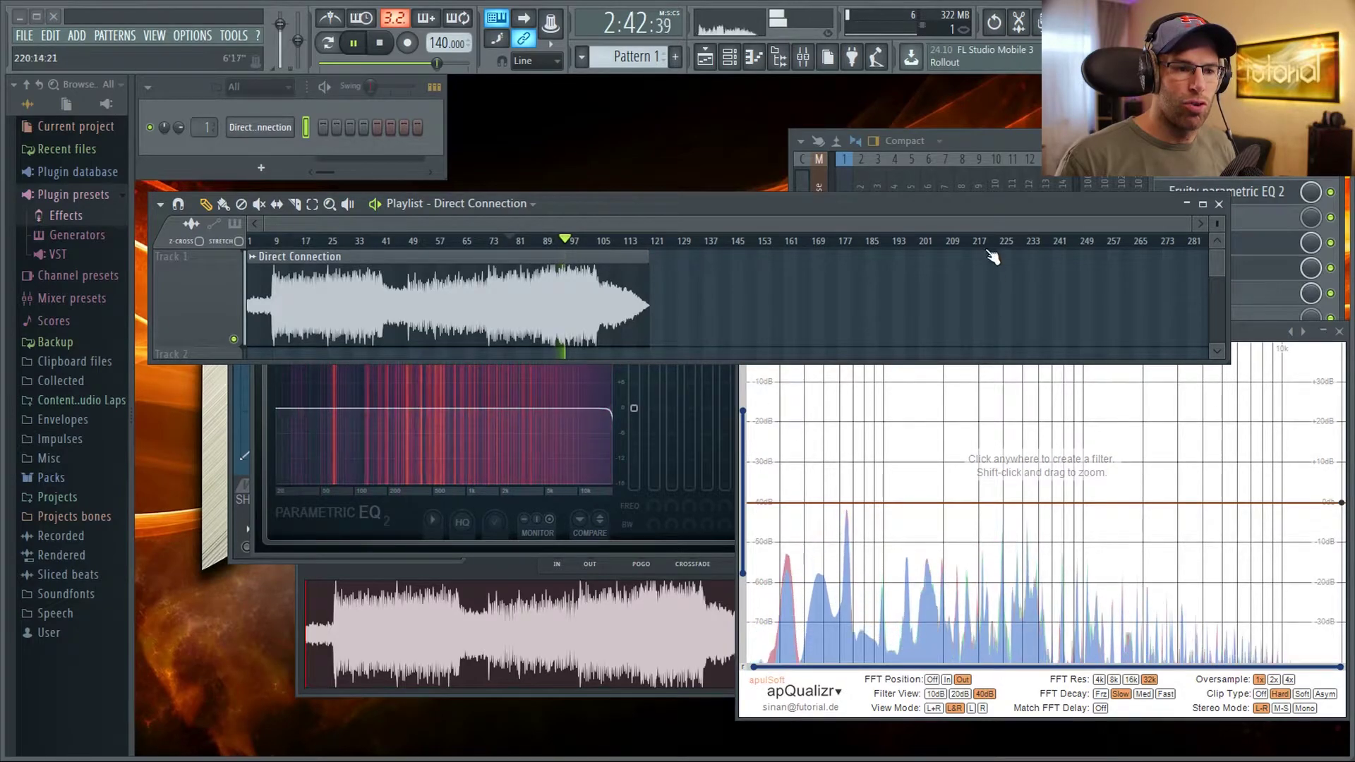
{"action": "left_click_drag", "start_coordinate": [972, 210], "coordinate": [947, 120]}
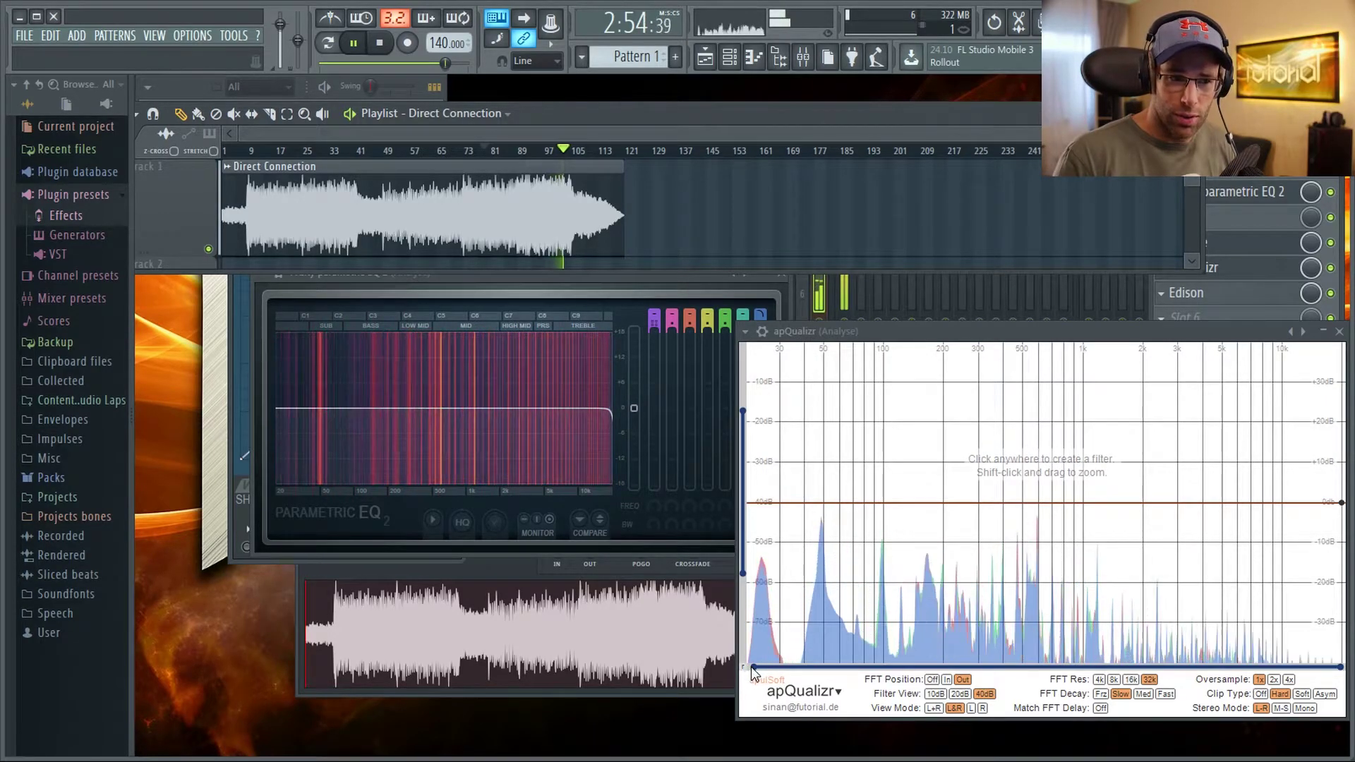
{"action": "left_click_drag", "start_coordinate": [753, 667], "coordinate": [749, 677]}
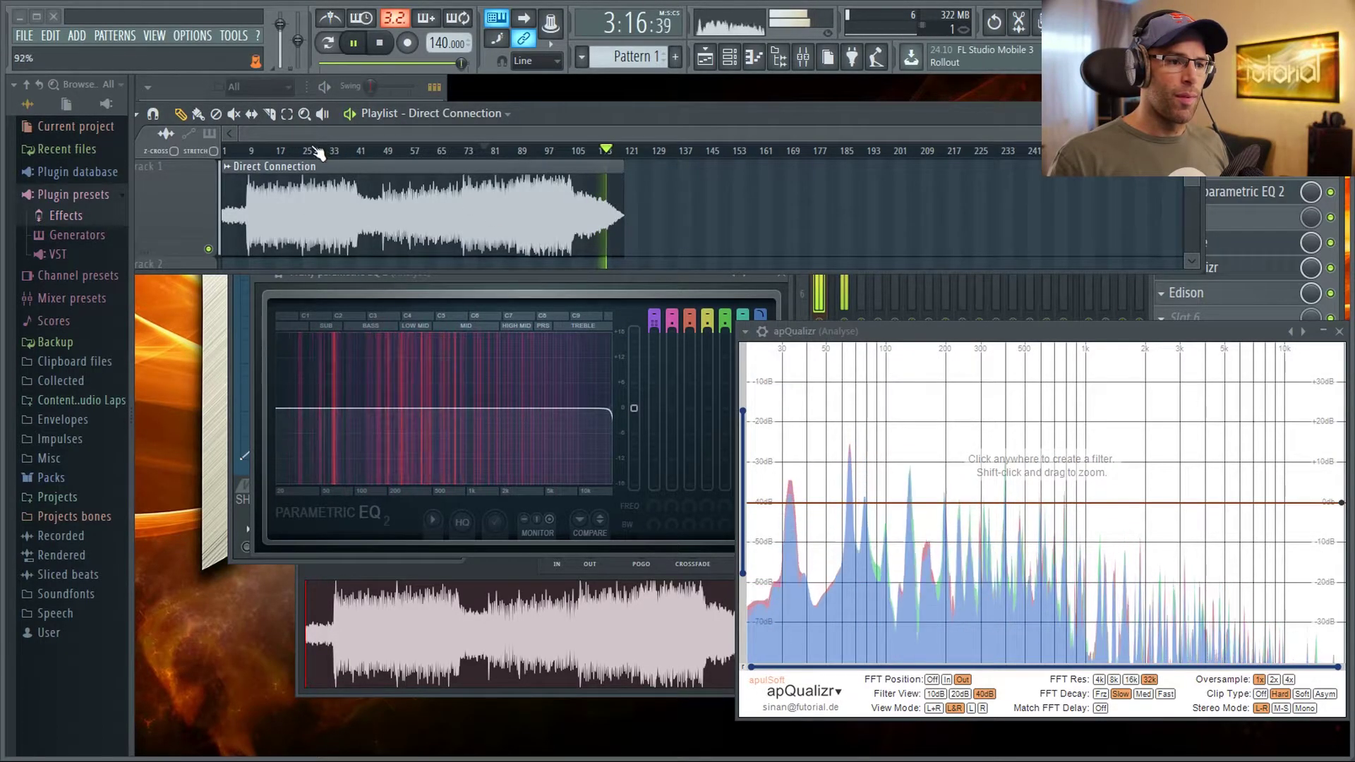
{"action": "left_click", "coordinate": [273, 154]}
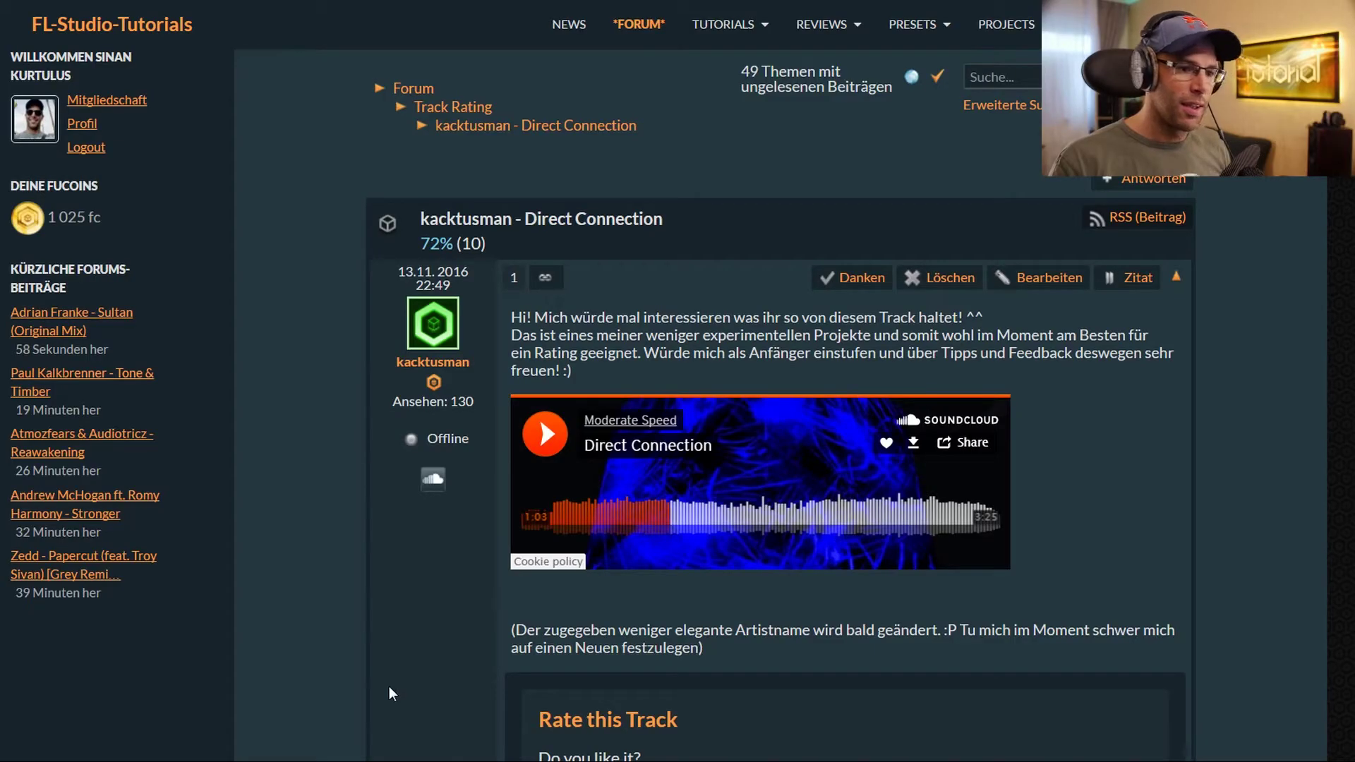
- In the Direct Connection forum thread, review the replies and rate the track 9 for "Do you like it?" and 6 for Innovation
{"action": "scroll", "coordinate": [539, 416], "scroll_direction": "down", "scroll_amount": 20}
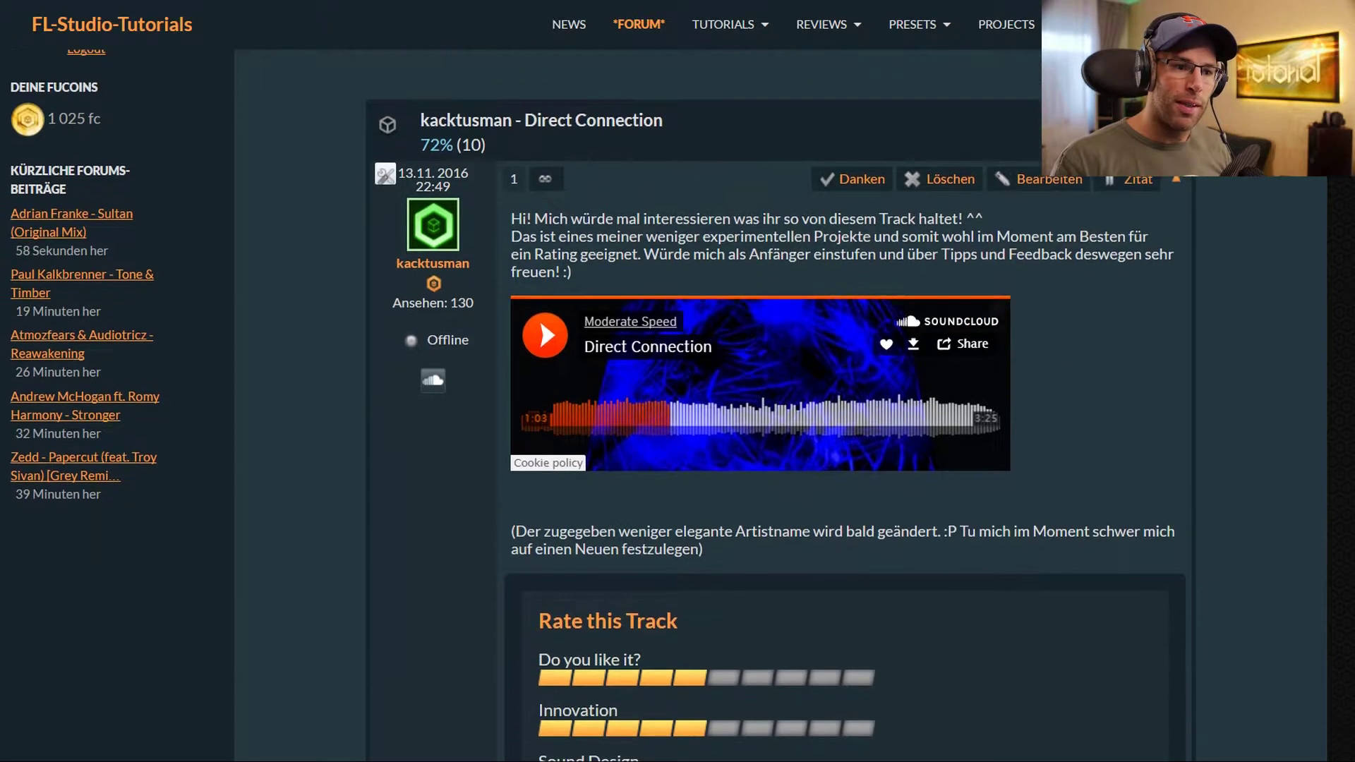
{"action": "scroll", "coordinate": [782, 405], "scroll_direction": "down", "scroll_amount": 10}
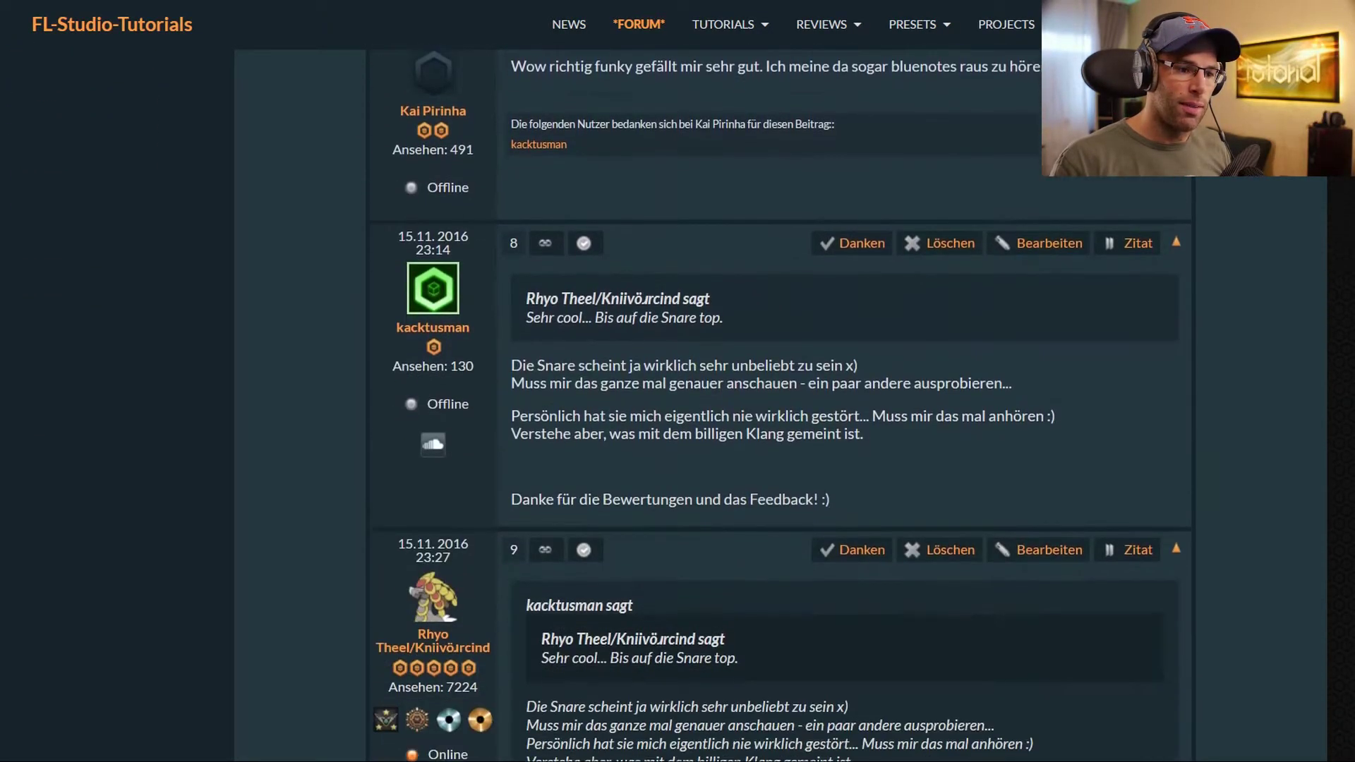
{"action": "scroll", "coordinate": [782, 406], "scroll_direction": "up", "scroll_amount": 9}
{"action": "scroll", "coordinate": [782, 406], "scroll_direction": "up", "scroll_amount": 20}
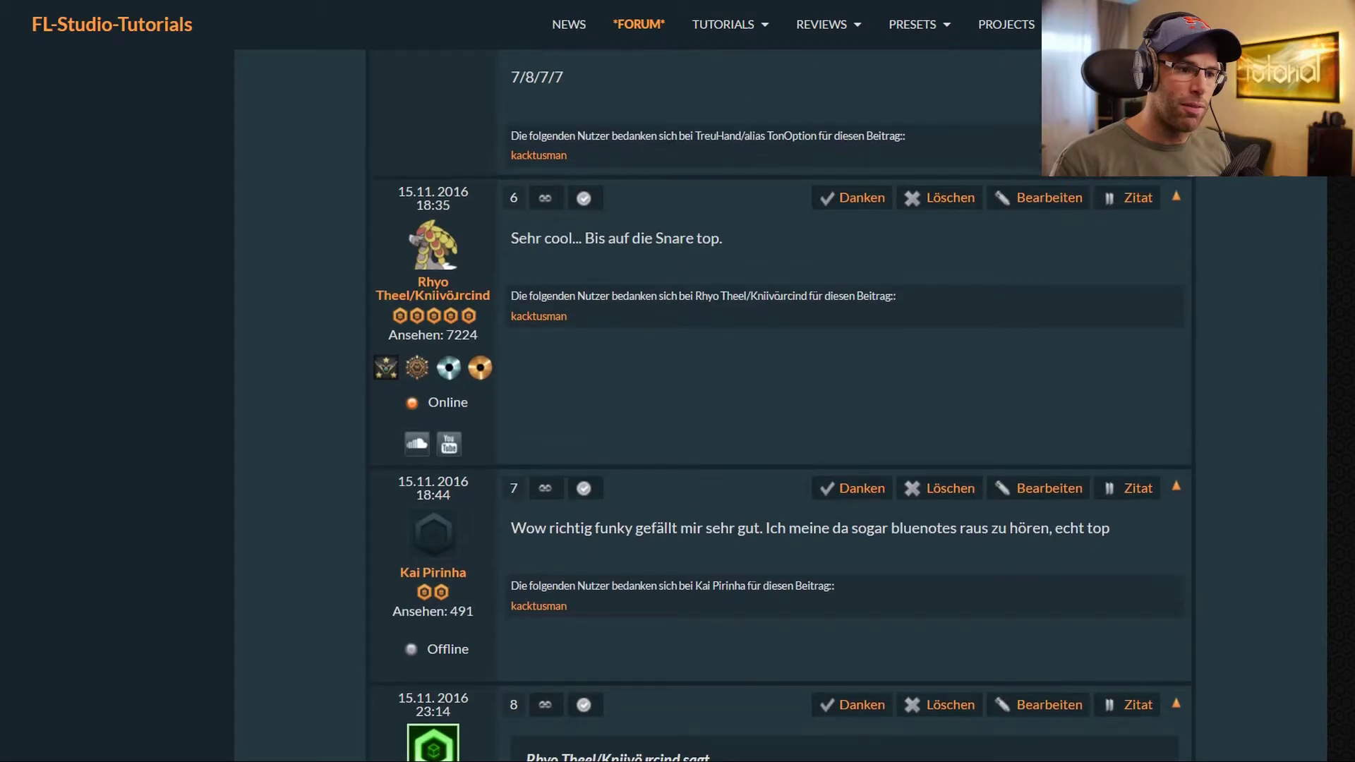
{"action": "scroll", "coordinate": [1112, 299], "scroll_direction": "up", "scroll_amount": 6}
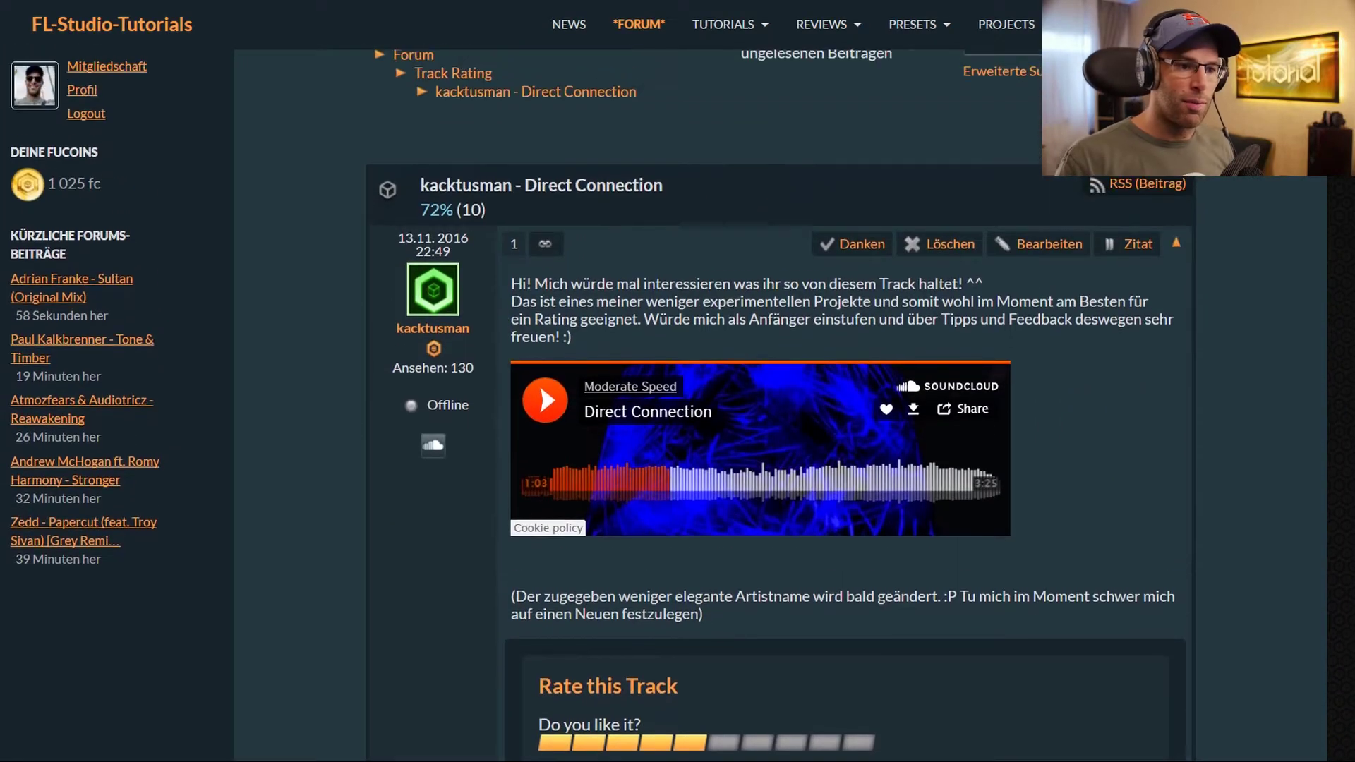
{"action": "scroll", "coordinate": [1112, 300], "scroll_direction": "down", "scroll_amount": 8}
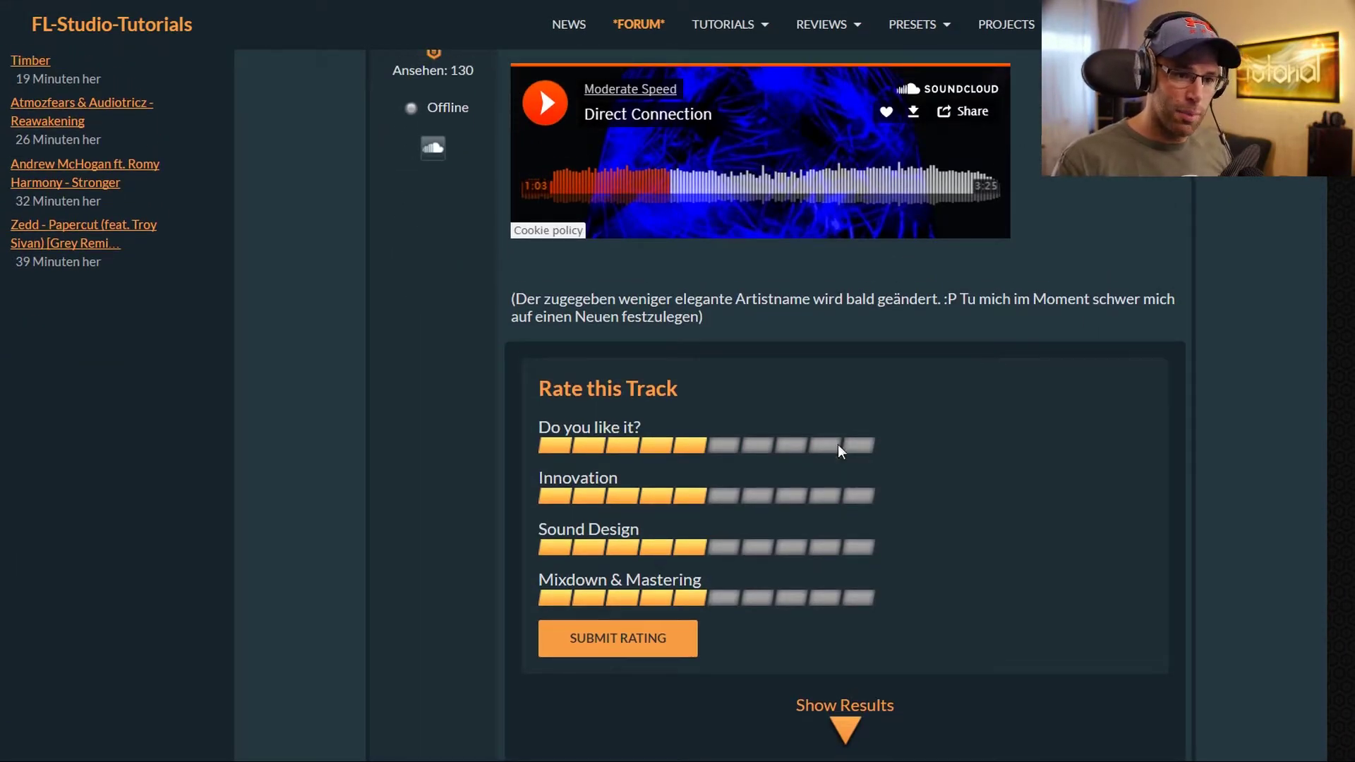
{"action": "left_click", "coordinate": [830, 446]}
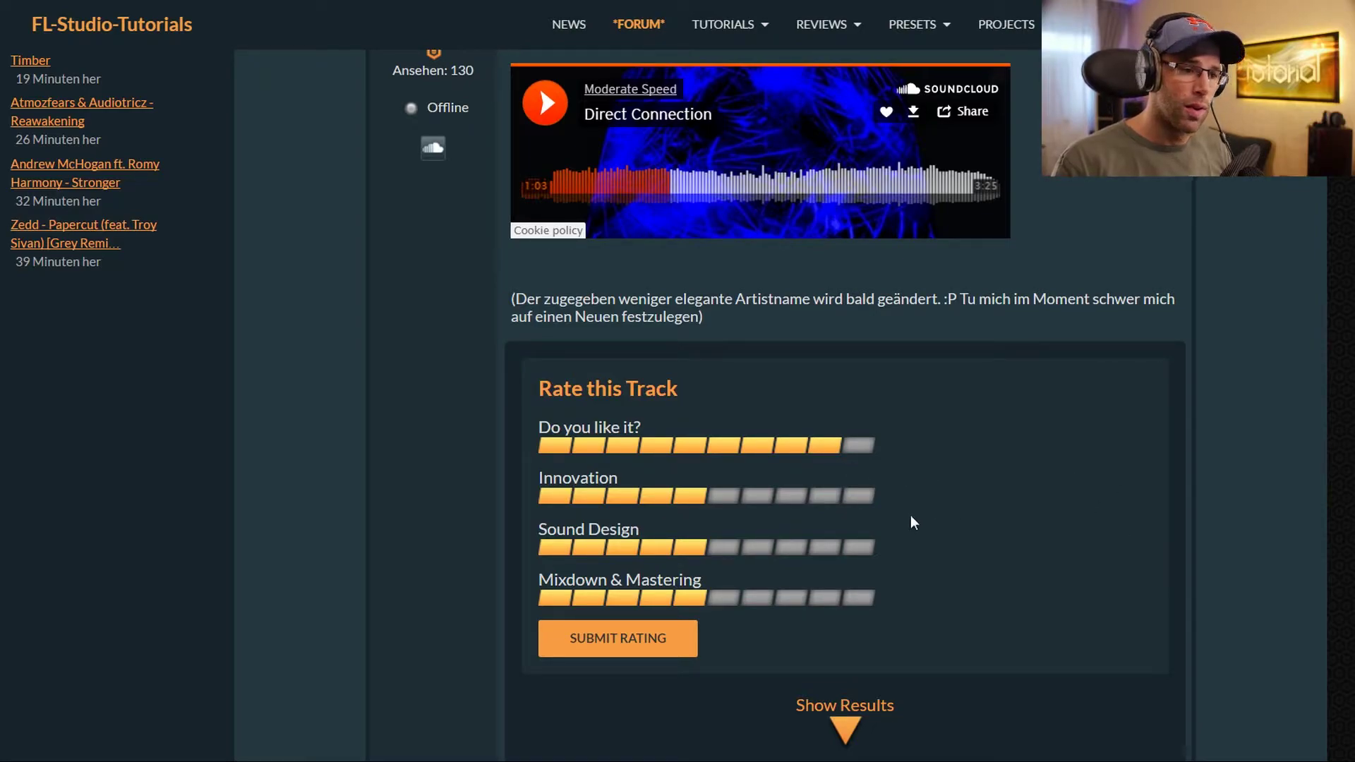
{"action": "left_click", "coordinate": [733, 502]}
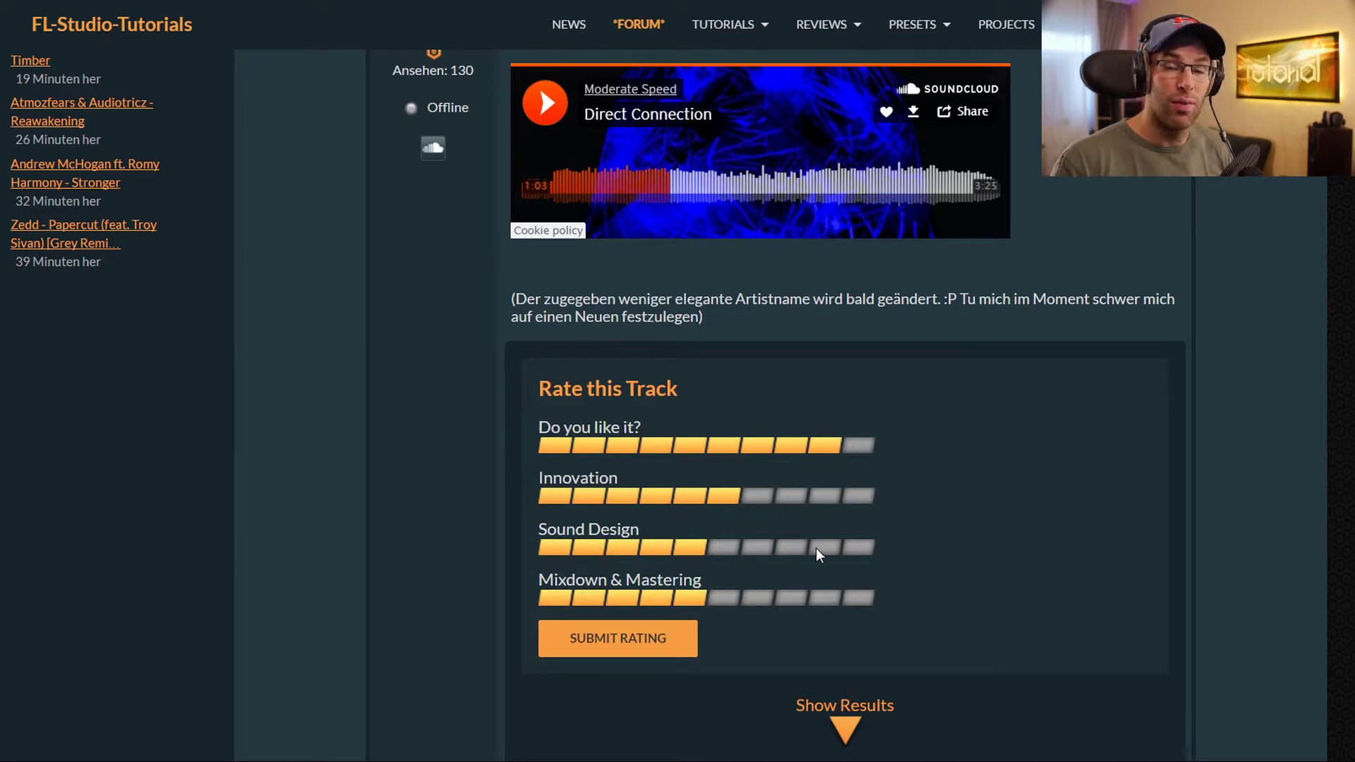
- Rate the track 9 for both Sound Design and Mixdown & Mastering, rereading the thread's replies for reference
{"action": "scroll", "coordinate": [1064, 547], "scroll_direction": "down", "scroll_amount": 7}
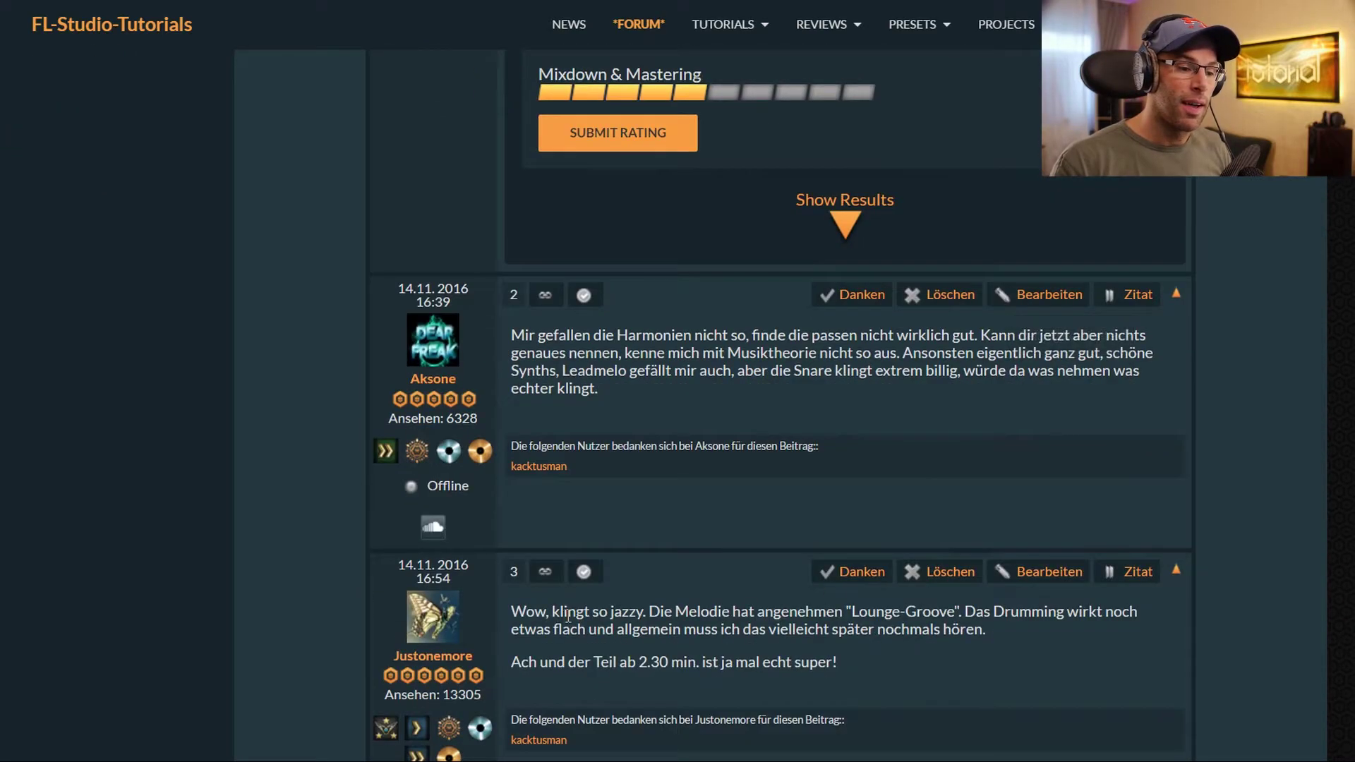
{"action": "scroll", "coordinate": [566, 616], "scroll_direction": "down", "scroll_amount": 4}
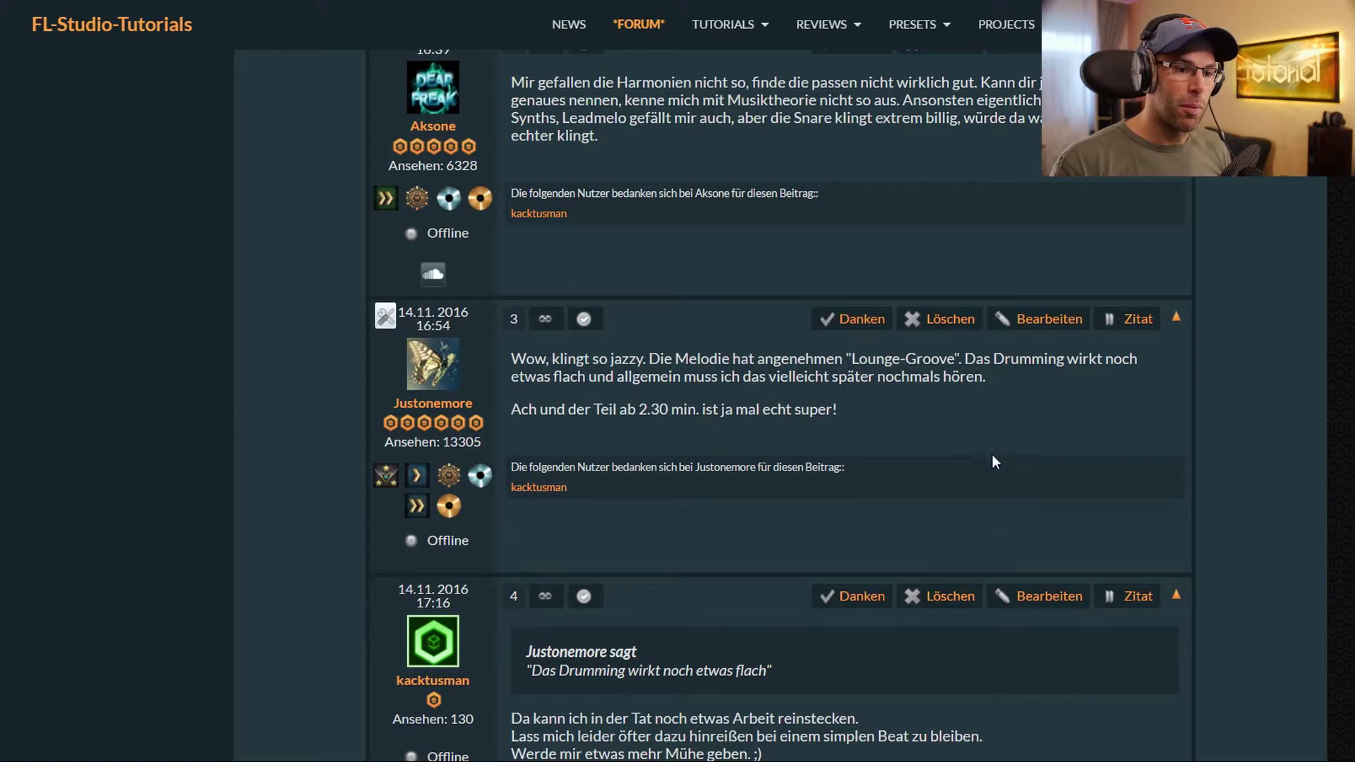
{"action": "scroll", "coordinate": [924, 502], "scroll_direction": "up", "scroll_amount": 15}
{"action": "scroll", "coordinate": [970, 411], "scroll_direction": "down", "scroll_amount": 4}
{"action": "scroll", "coordinate": [970, 411], "scroll_direction": "down", "scroll_amount": 1}
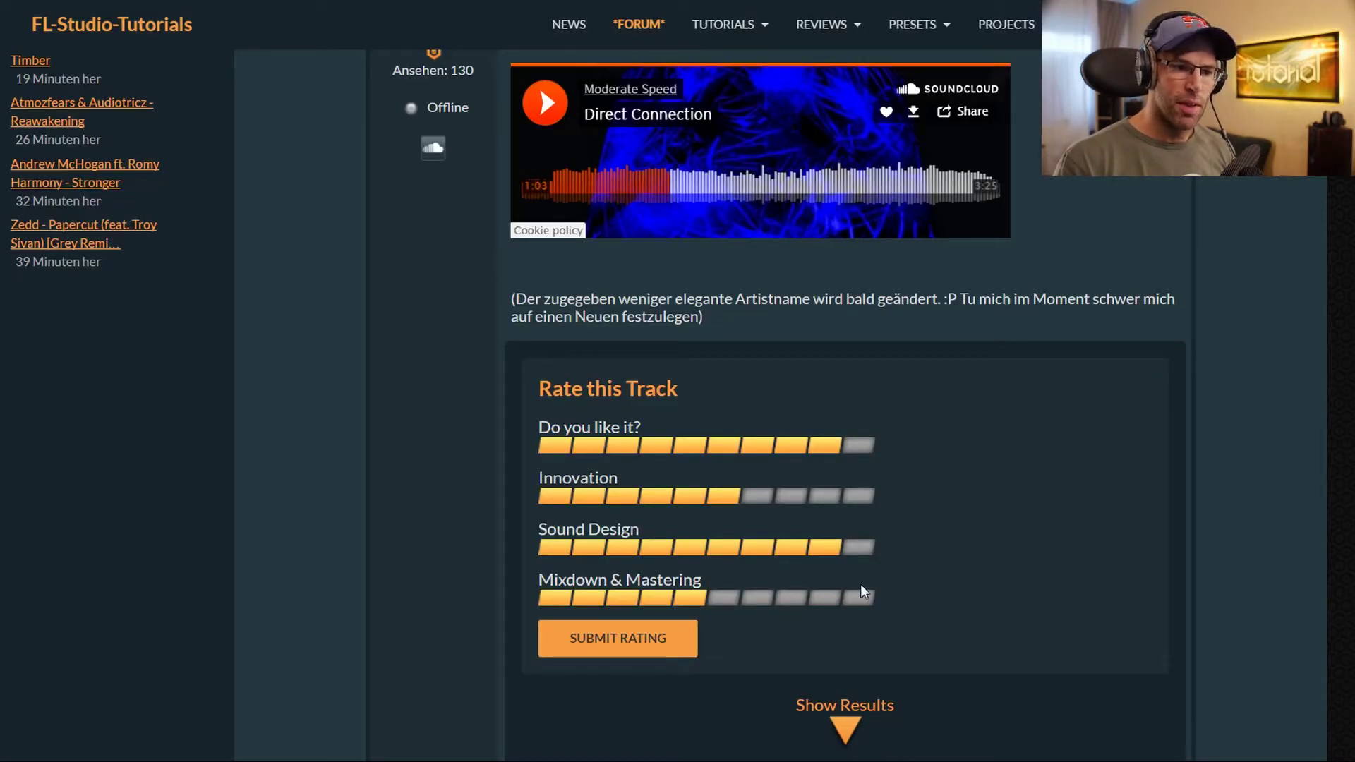
{"action": "left_click", "coordinate": [836, 600]}
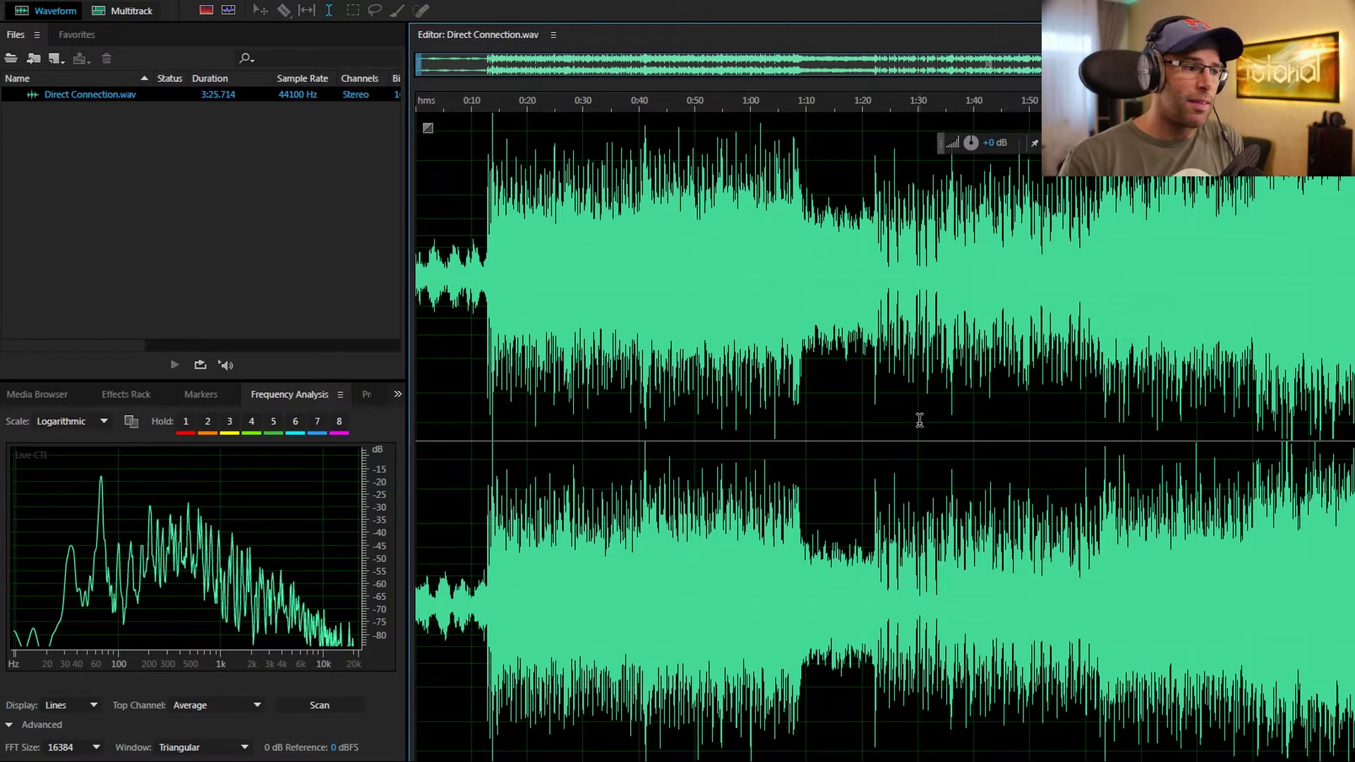
- Switch to Adobe Audition and examine Direct Connection.wav's waveform closely at about 0:49, plus its frequency spectrum at further points
{"action": "left_click", "coordinate": [689, 425]}
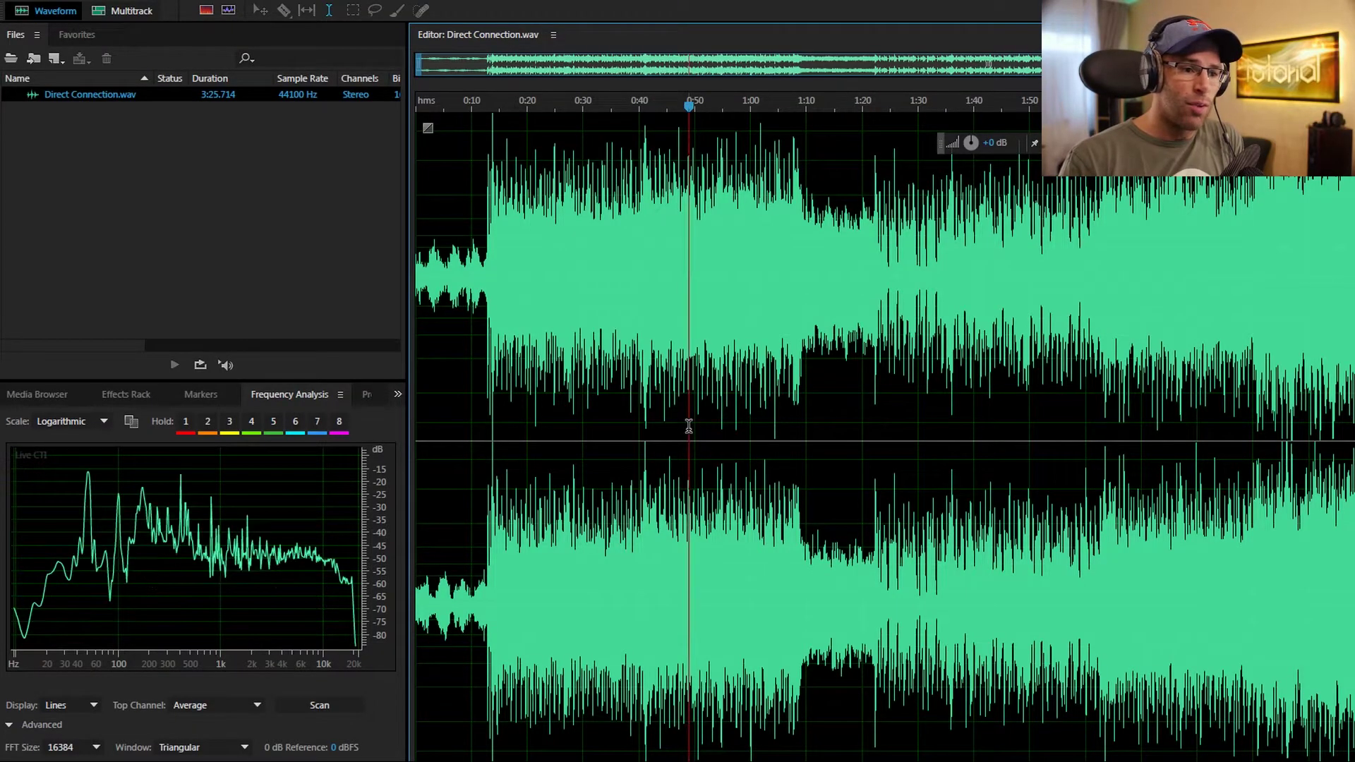
{"action": "scroll", "coordinate": [689, 425], "scroll_direction": "up", "scroll_amount": 10}
{"action": "scroll", "coordinate": [666, 528], "scroll_direction": "up", "scroll_amount": 4}
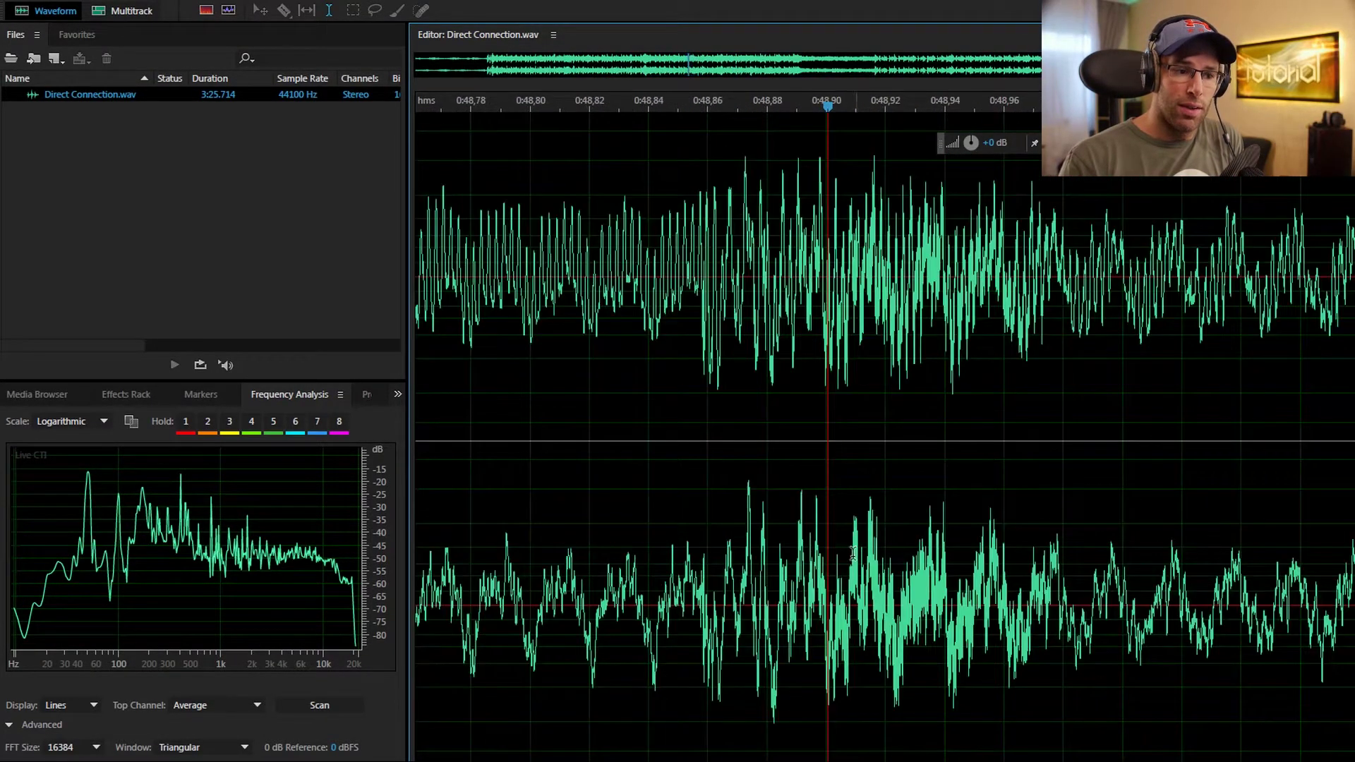
{"action": "scroll", "coordinate": [727, 534], "scroll_direction": "down", "scroll_amount": 4}
{"action": "scroll", "coordinate": [834, 504], "scroll_direction": "down", "scroll_amount": 5}
{"action": "scroll", "coordinate": [940, 488], "scroll_direction": "up", "scroll_amount": 4}
{"action": "scroll", "coordinate": [822, 564], "scroll_direction": "down", "scroll_amount": 3}
{"action": "scroll", "coordinate": [822, 565], "scroll_direction": "down", "scroll_amount": 4}
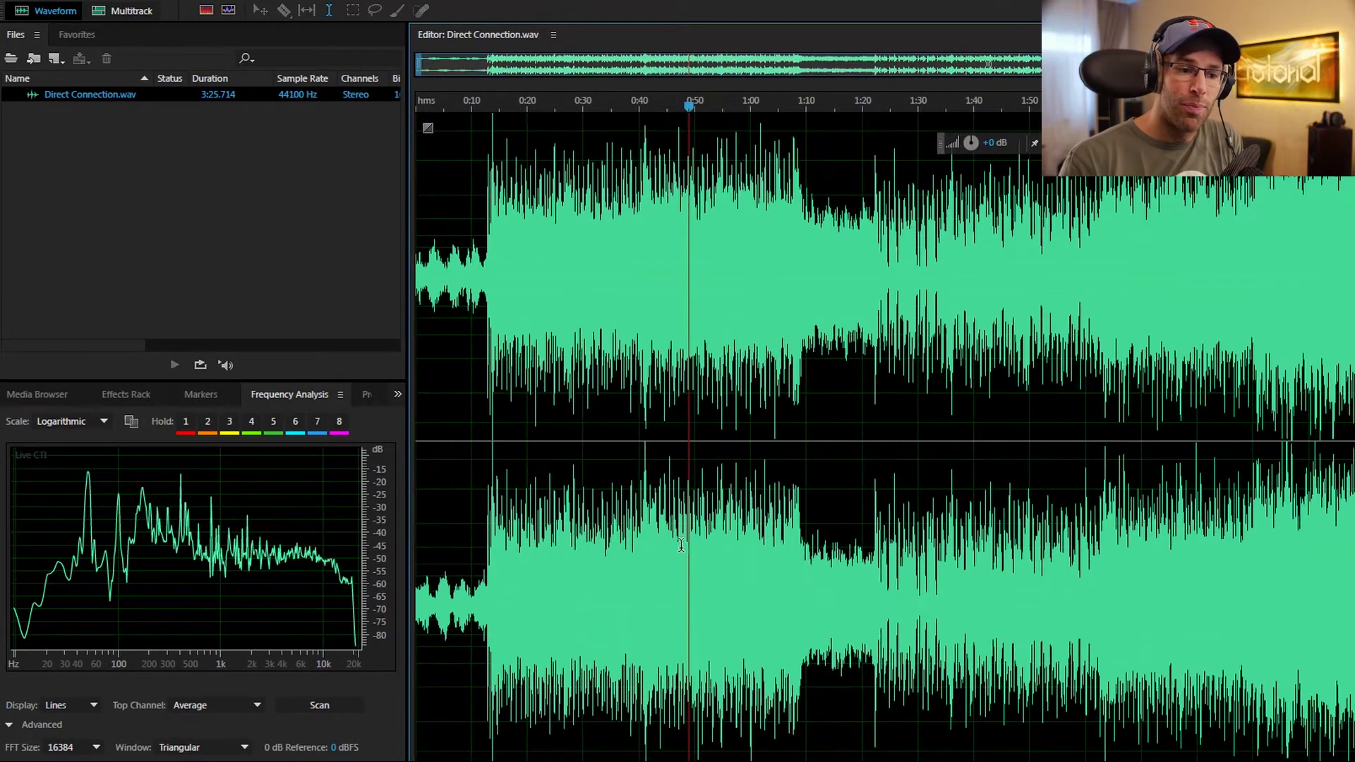
{"action": "left_click", "coordinate": [1260, 474]}
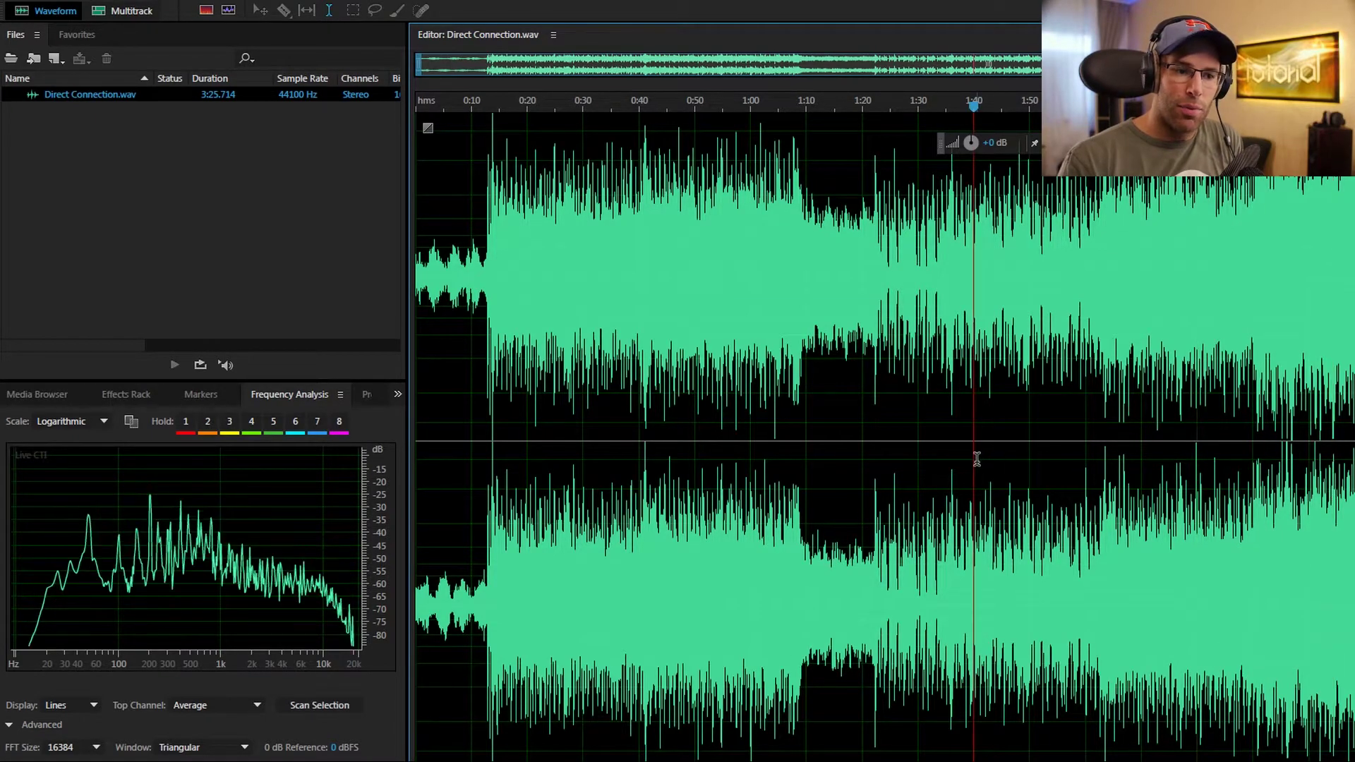
- Select the entire Direct Connection.wav waveform and scan the selection's Amplitude Statistics
{"action": "key", "text": "ctrl+a"}
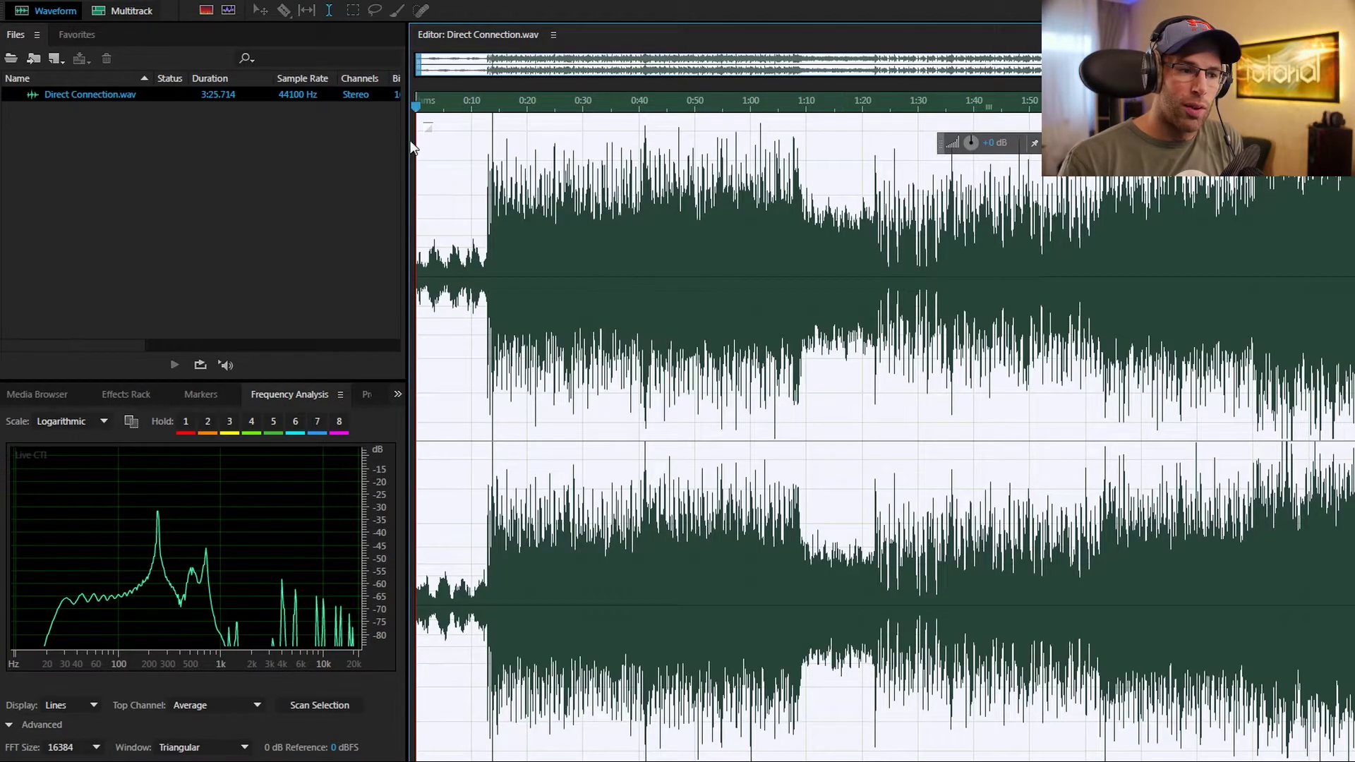
{"action": "left_click", "coordinate": [294, 3]}
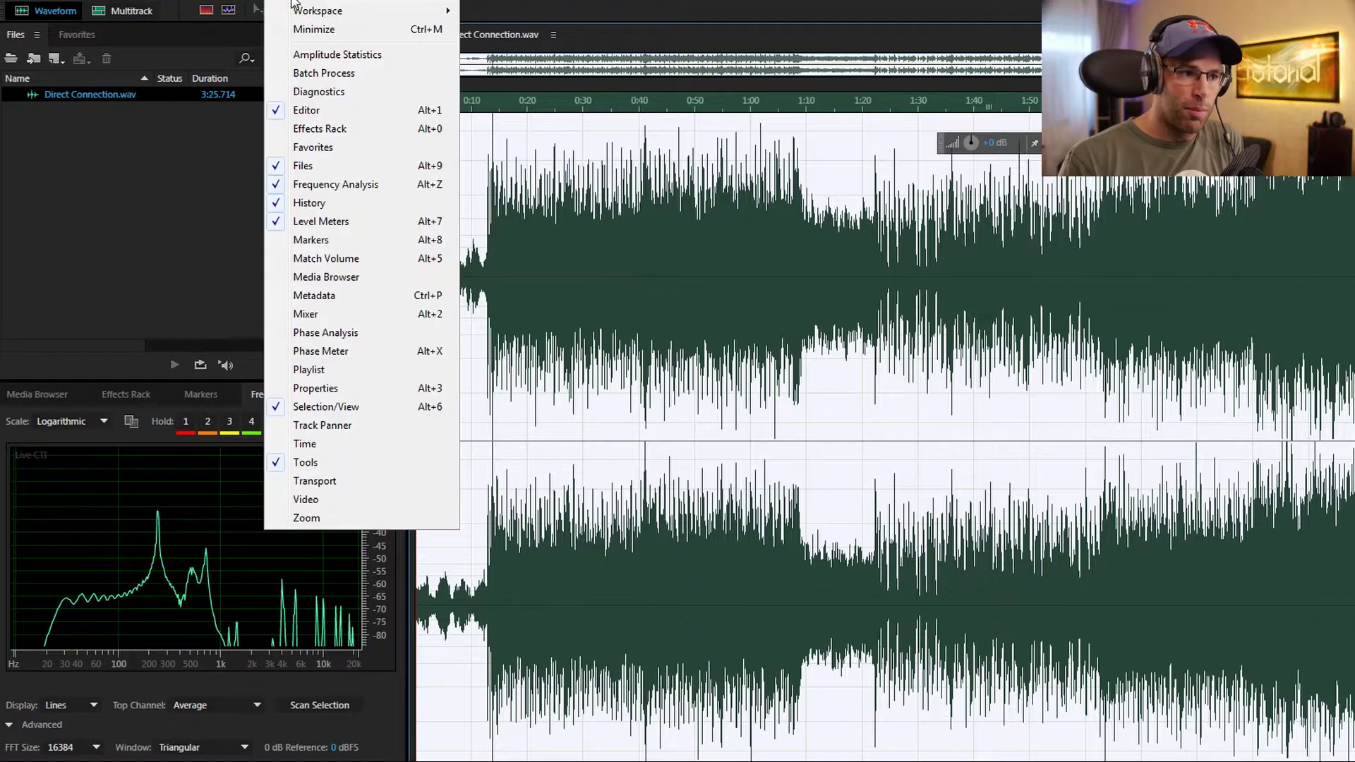
{"action": "left_click", "coordinate": [319, 55]}
{"action": "left_click", "coordinate": [463, 585]}
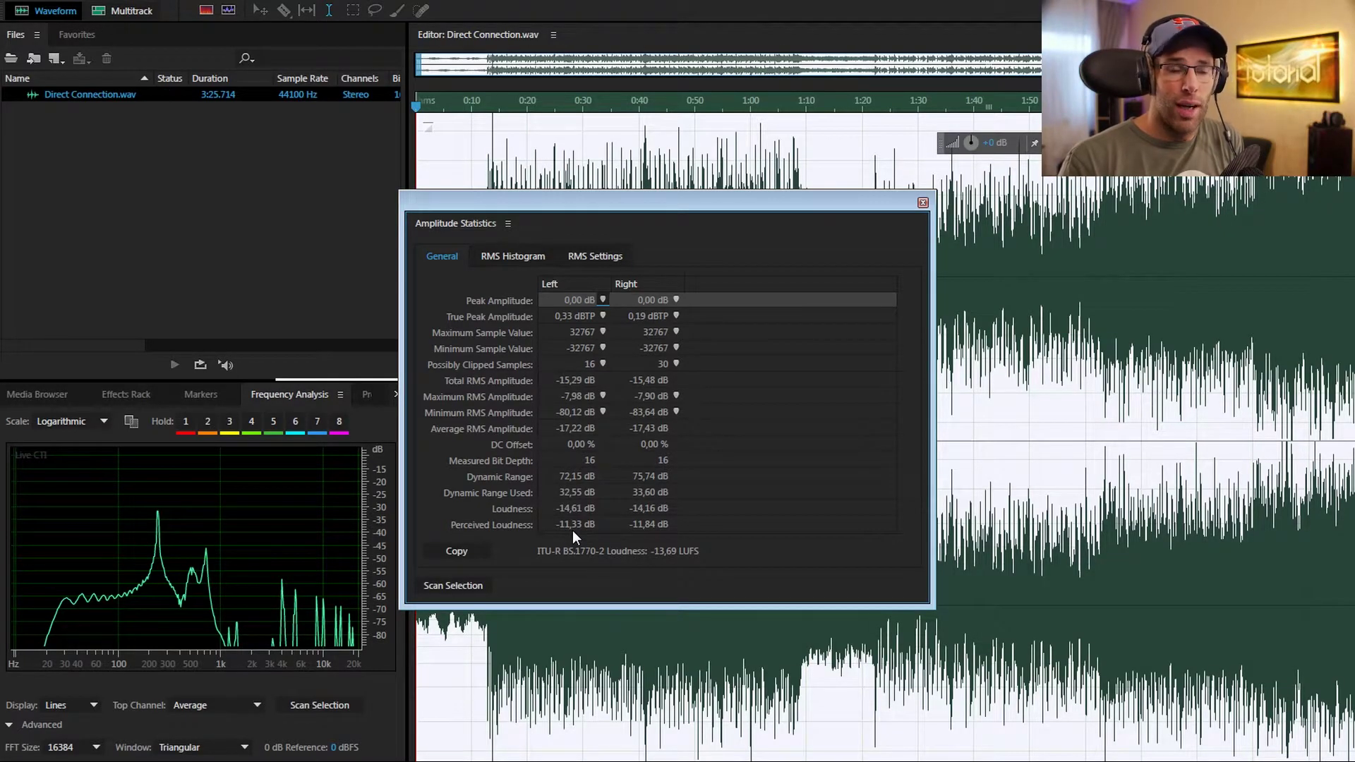
- Close the Amplitude Statistics and examine Direct Connection.wav's frequency spectrum at several points, including about 0:20 and 1:00
{"action": "left_click", "coordinate": [774, 526]}
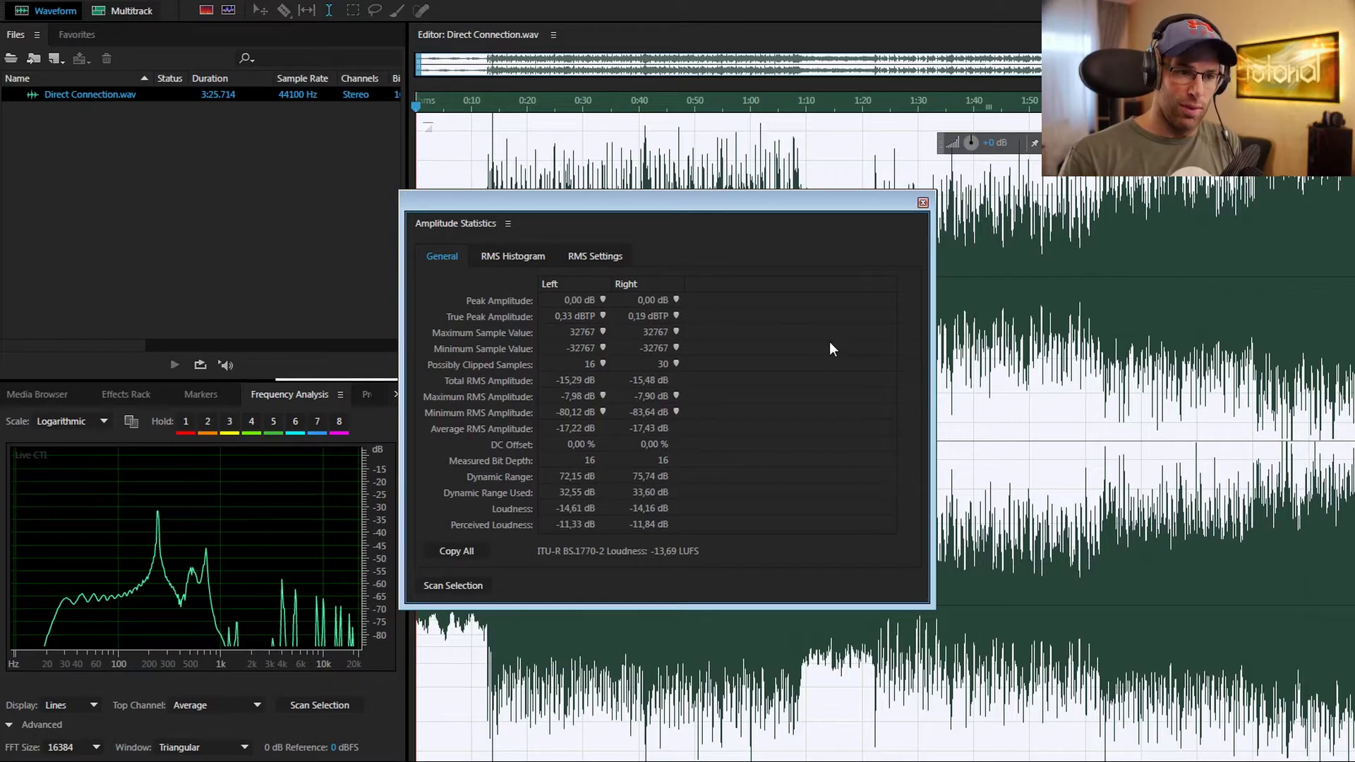
{"action": "left_click", "coordinate": [921, 202]}
{"action": "left_click", "coordinate": [777, 494]}
{"action": "left_click", "coordinate": [735, 455]}
{"action": "left_click", "coordinate": [621, 532]}
{"action": "left_click", "coordinate": [527, 559]}
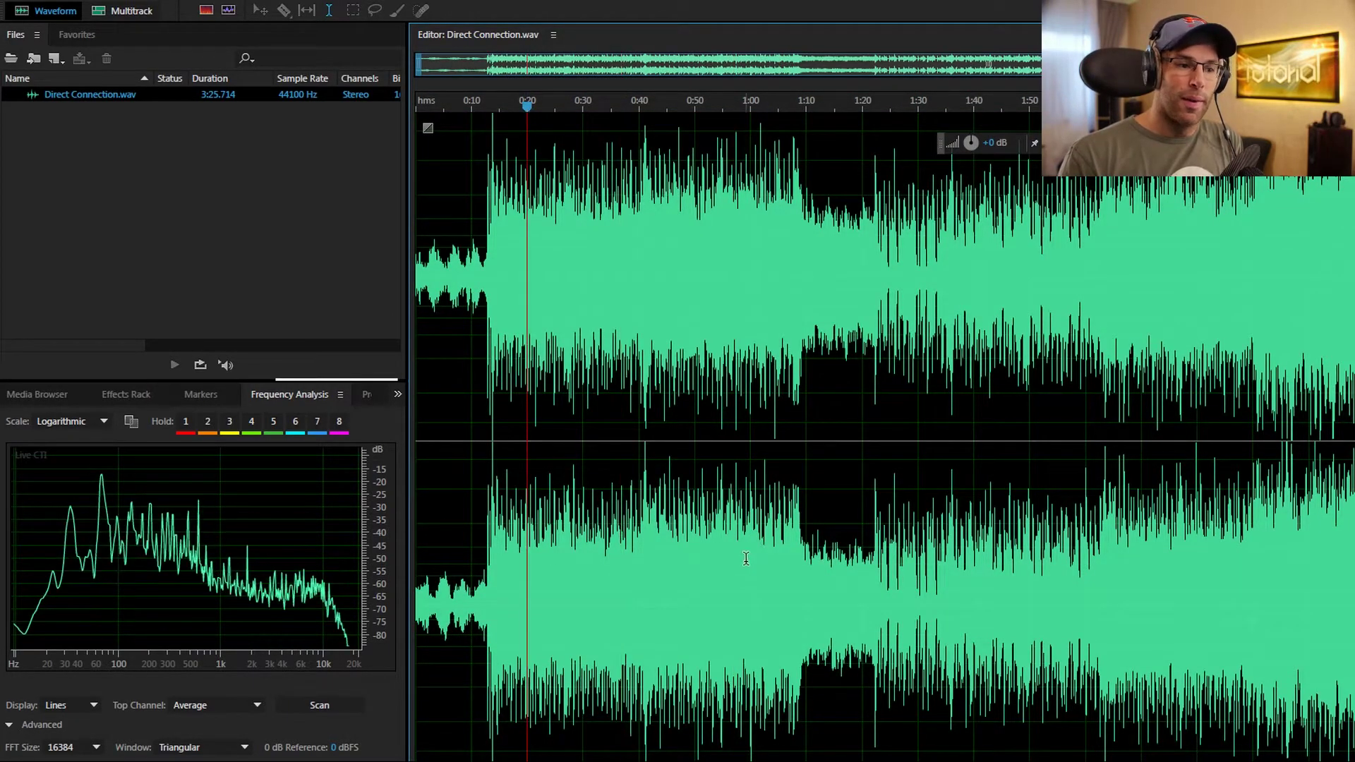
{"action": "left_click", "coordinate": [750, 559]}
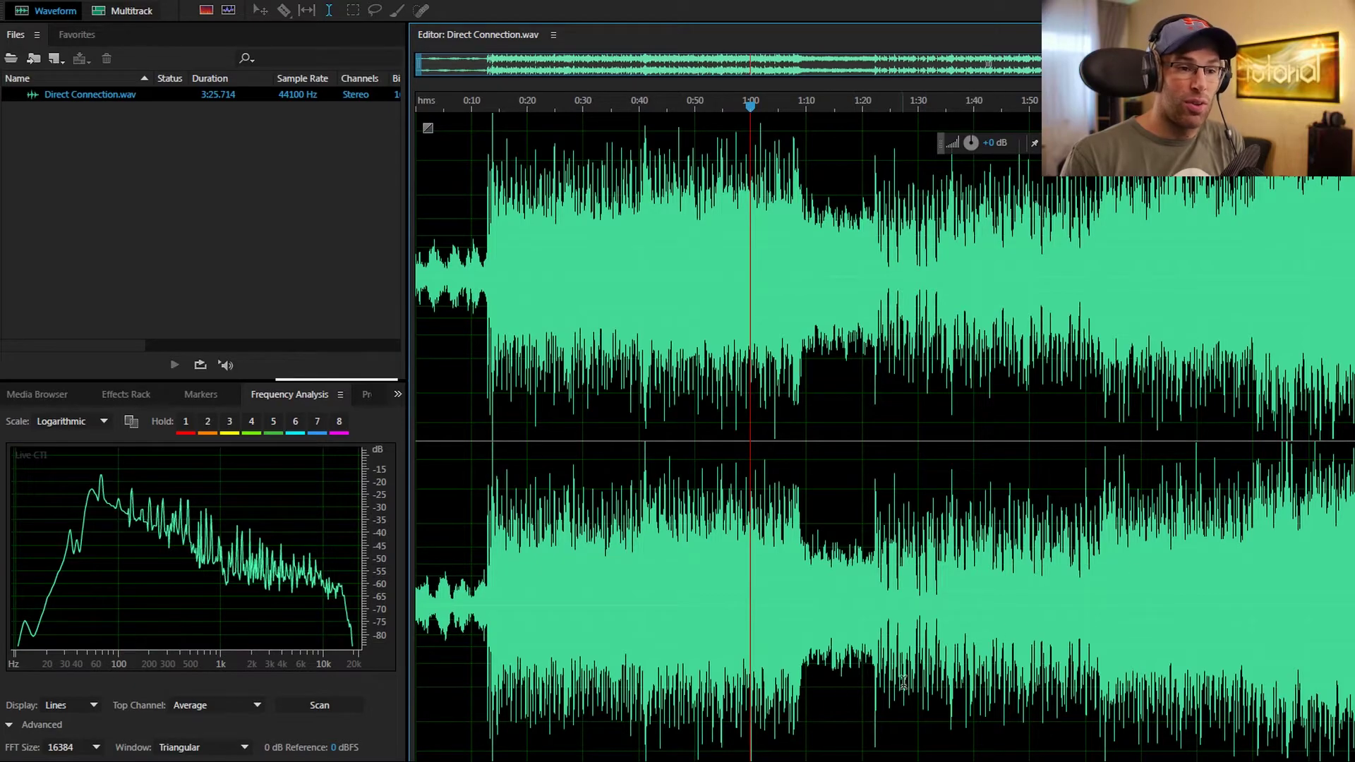
{"action": "left_click", "coordinate": [860, 427]}
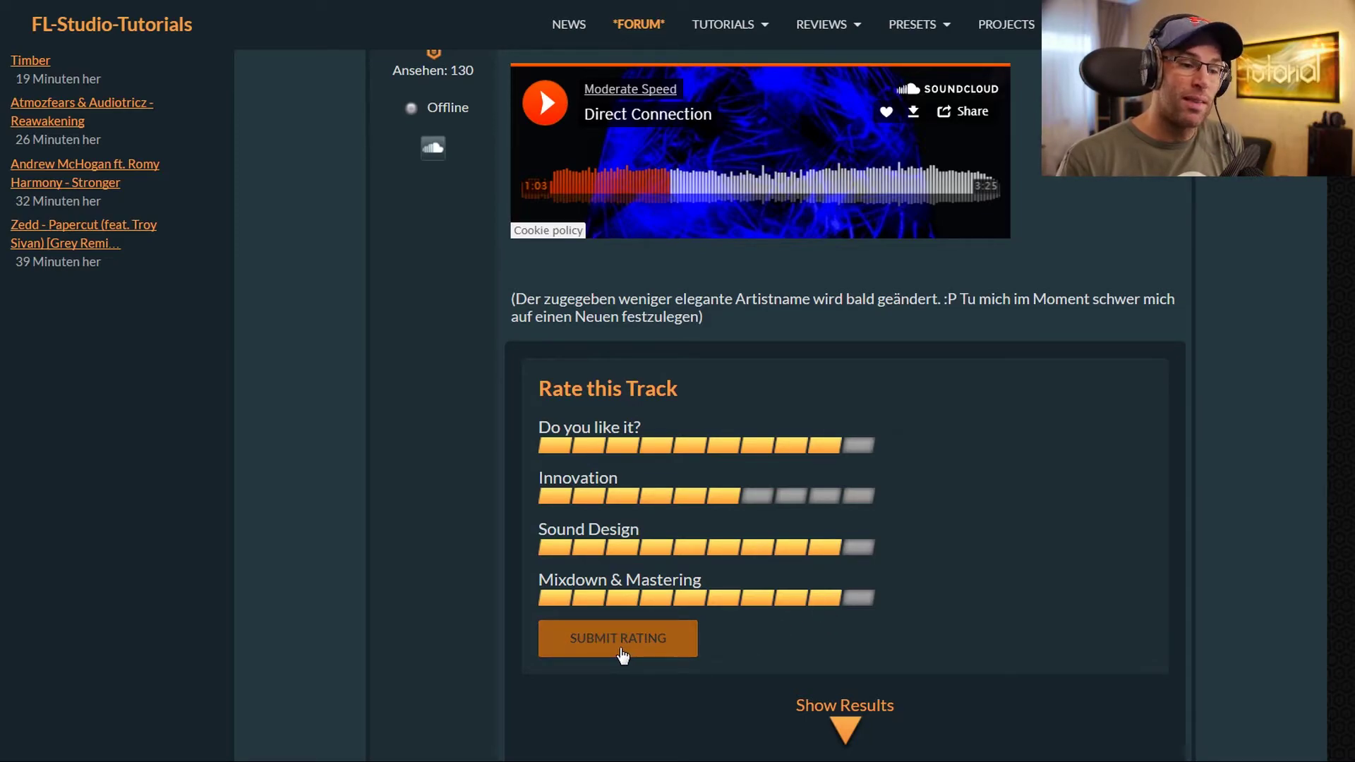
- Submit the track rating in the Direct Connection forum thread, and show the Track Rating results for all four categories
{"action": "left_click", "coordinate": [621, 649]}
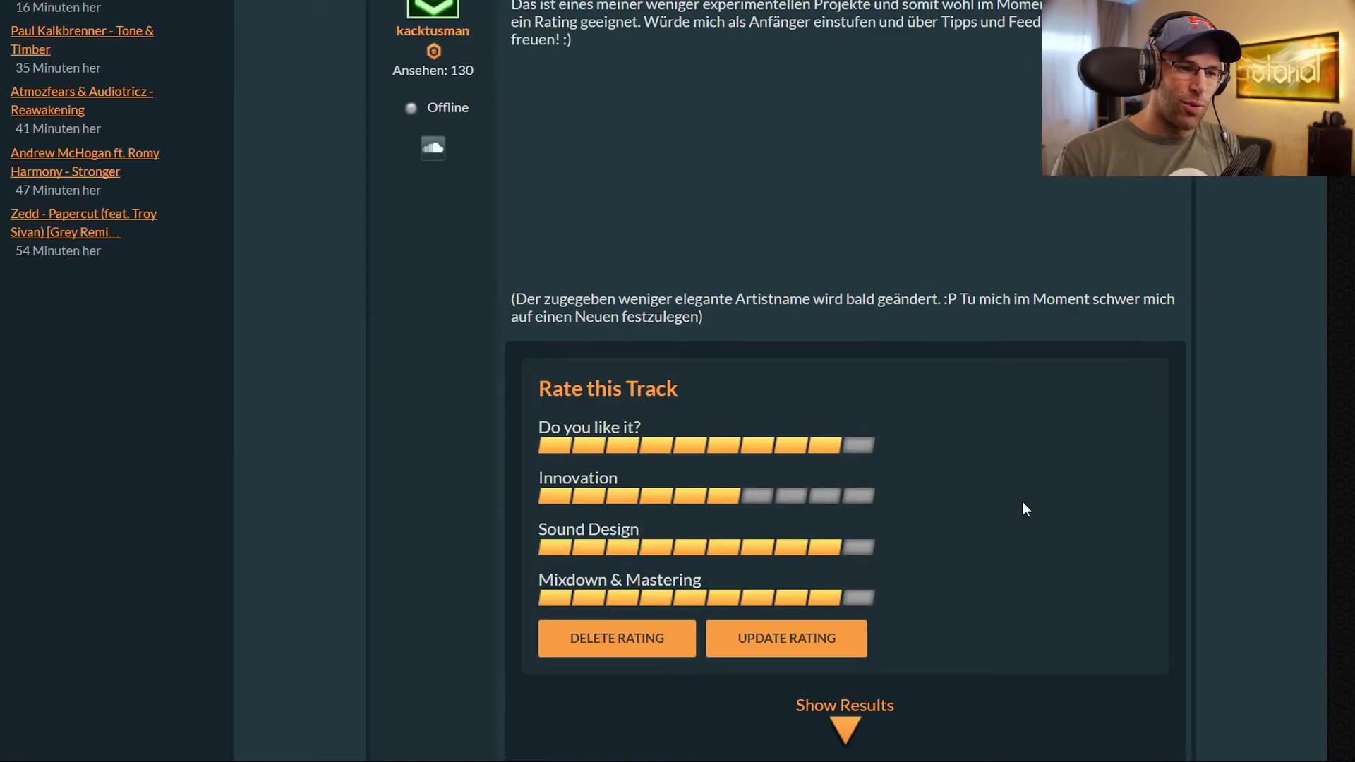
{"action": "scroll", "coordinate": [975, 527], "scroll_direction": "up", "scroll_amount": 6}
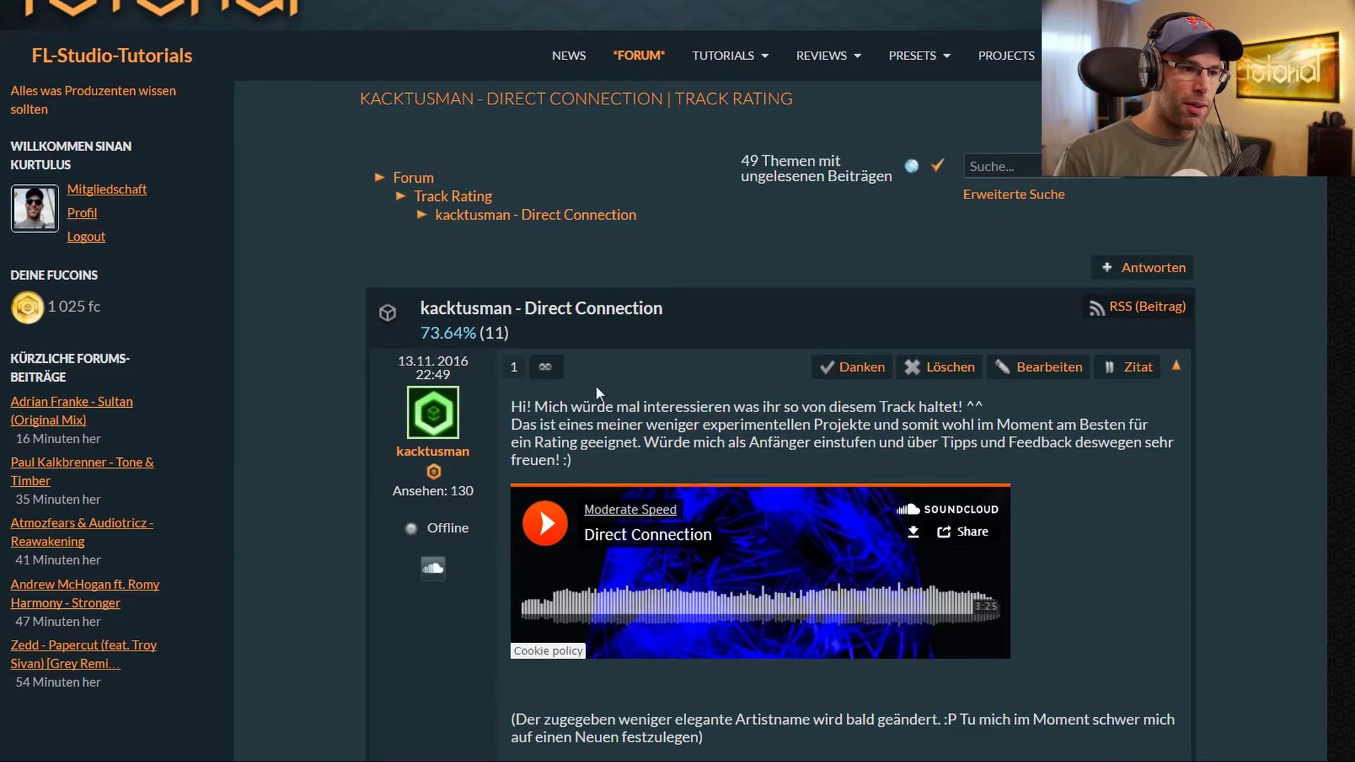
{"action": "scroll", "coordinate": [1028, 532], "scroll_direction": "down", "scroll_amount": 6}
{"action": "scroll", "coordinate": [1077, 585], "scroll_direction": "down", "scroll_amount": 5}
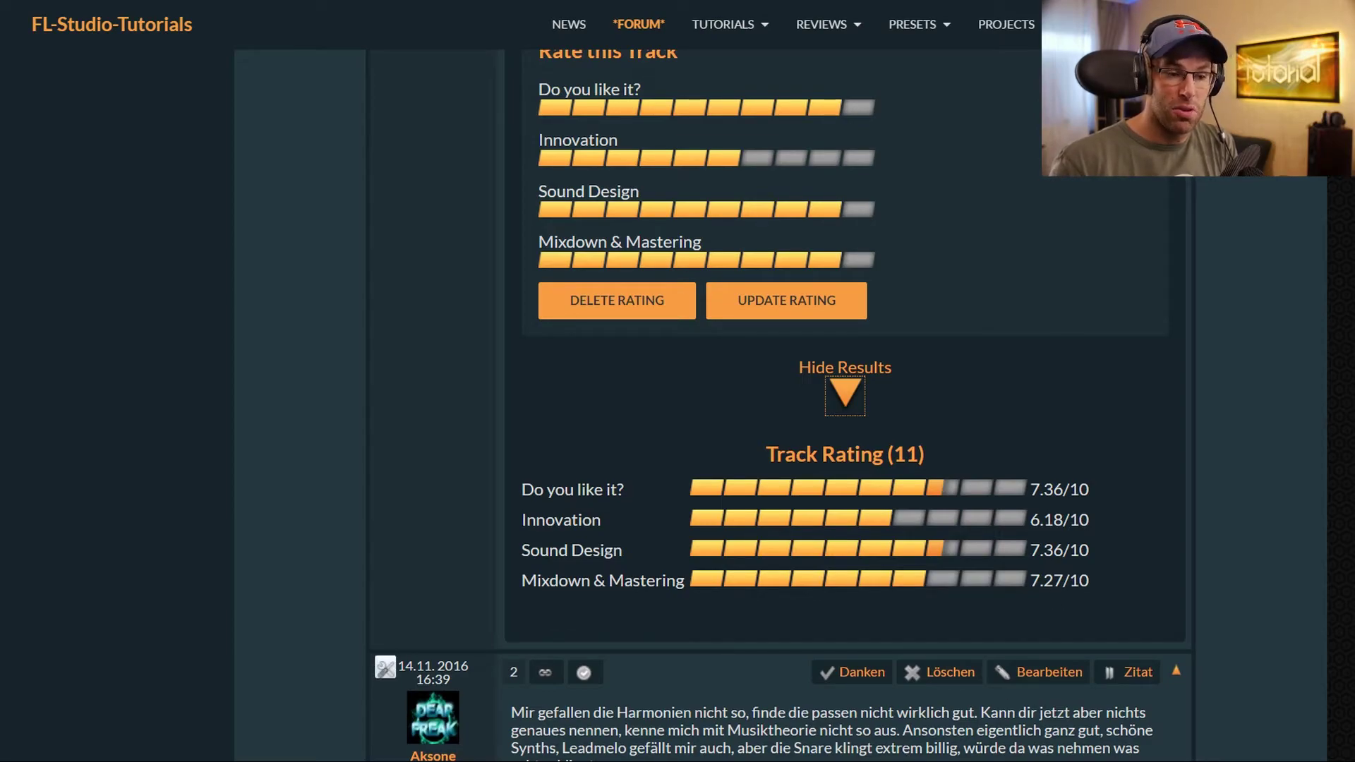
{"action": "left_click", "coordinate": [930, 754]}
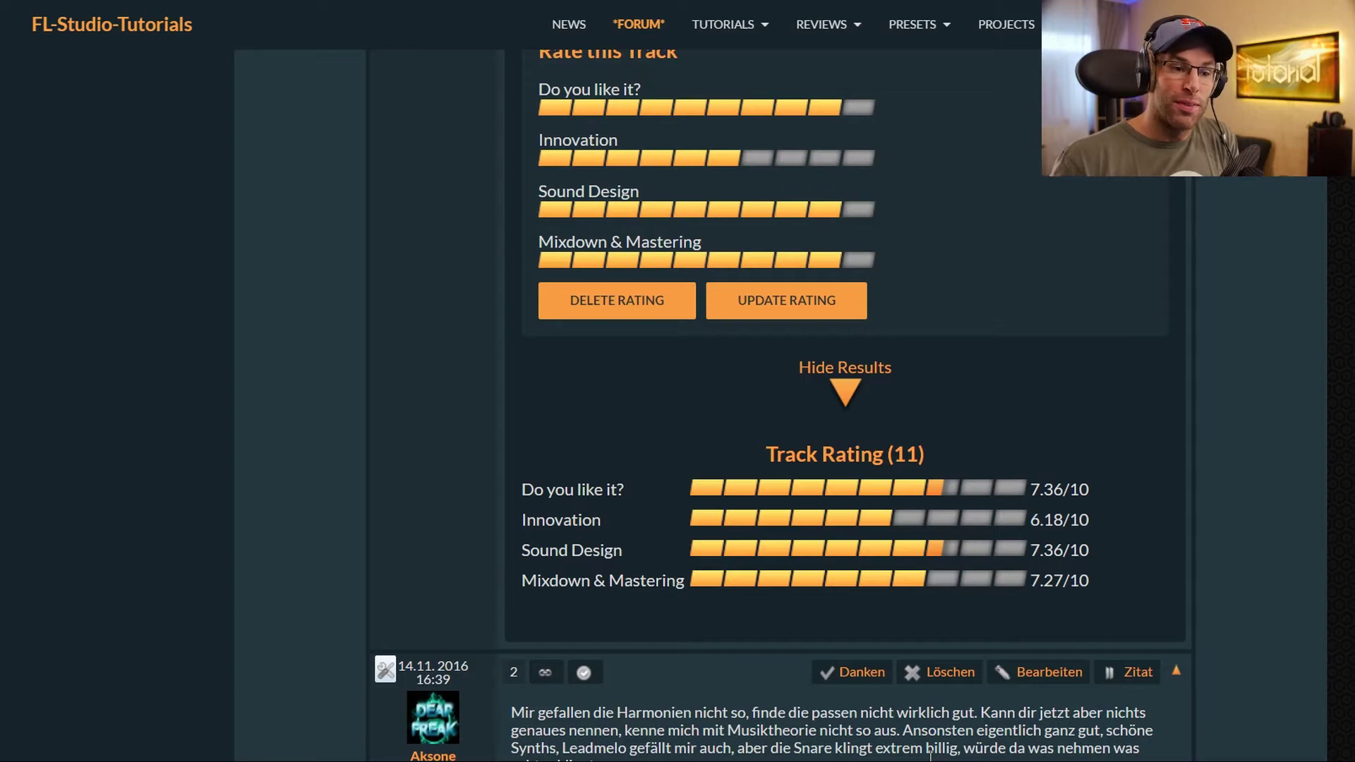